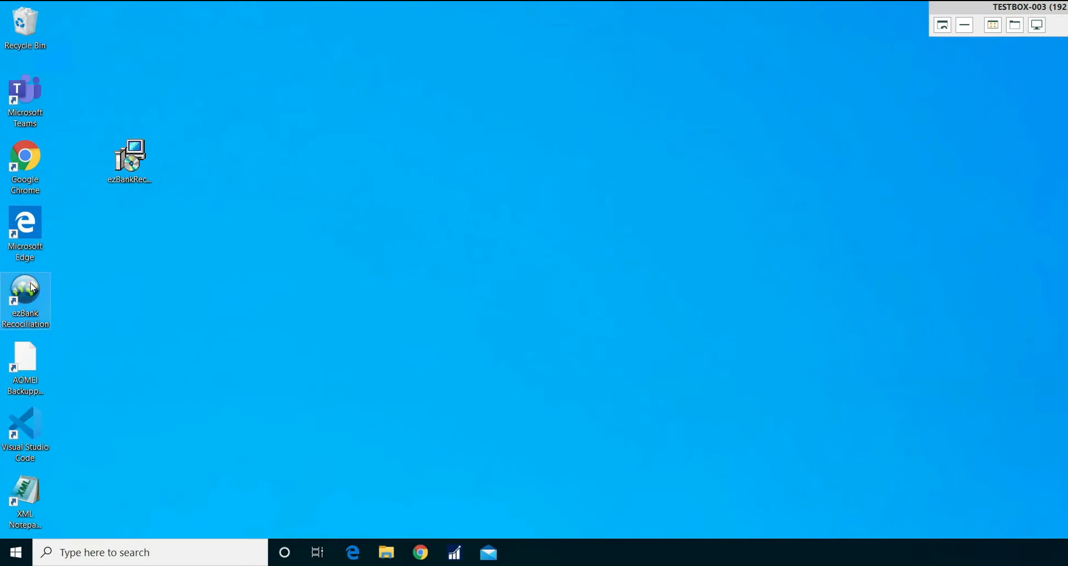
Step: Log in to ezBank Rec with the account password and restore the main window to show both data panes
{"action": "left_click", "coordinate": [222, 177]}
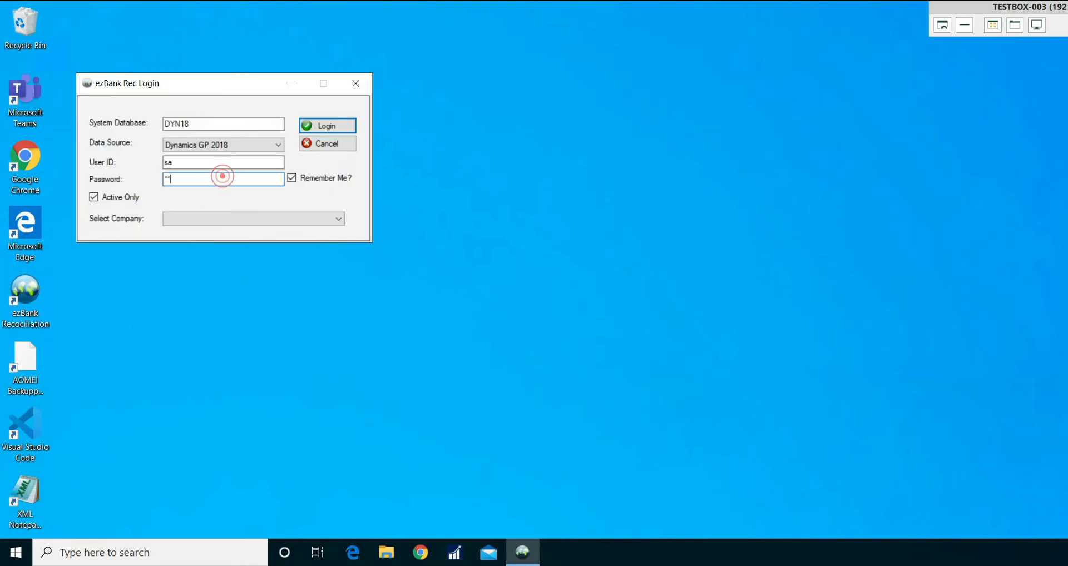
{"action": "left_click", "coordinate": [350, 125]}
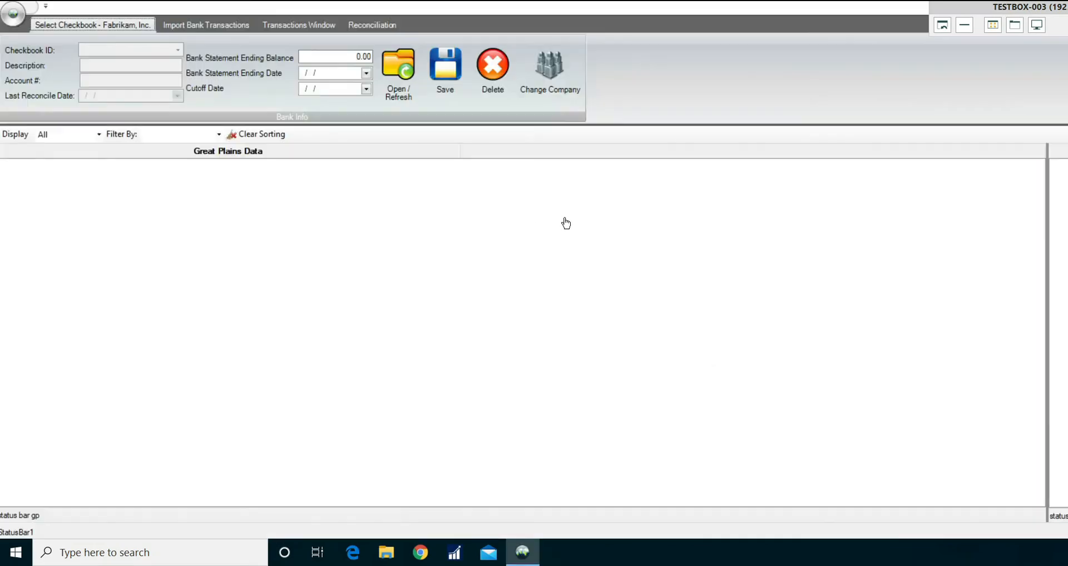
{"action": "left_click", "coordinate": [670, 10]}
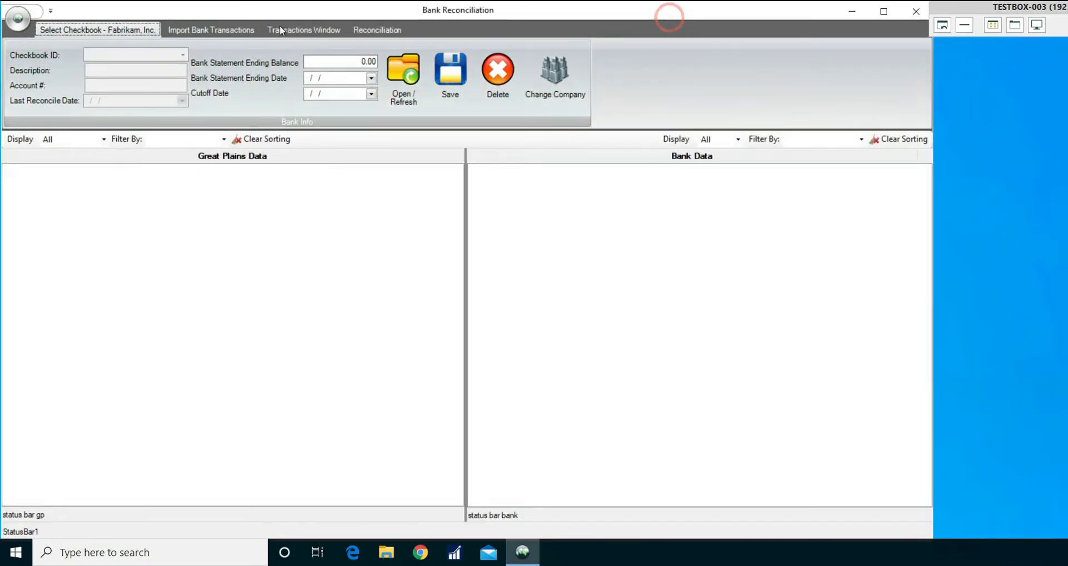
Step: Select the UPTOWN TRUST checkbook and set its bank statement ending balance to 561,246.12
{"action": "left_click", "coordinate": [182, 53]}
{"action": "left_click", "coordinate": [163, 106]}
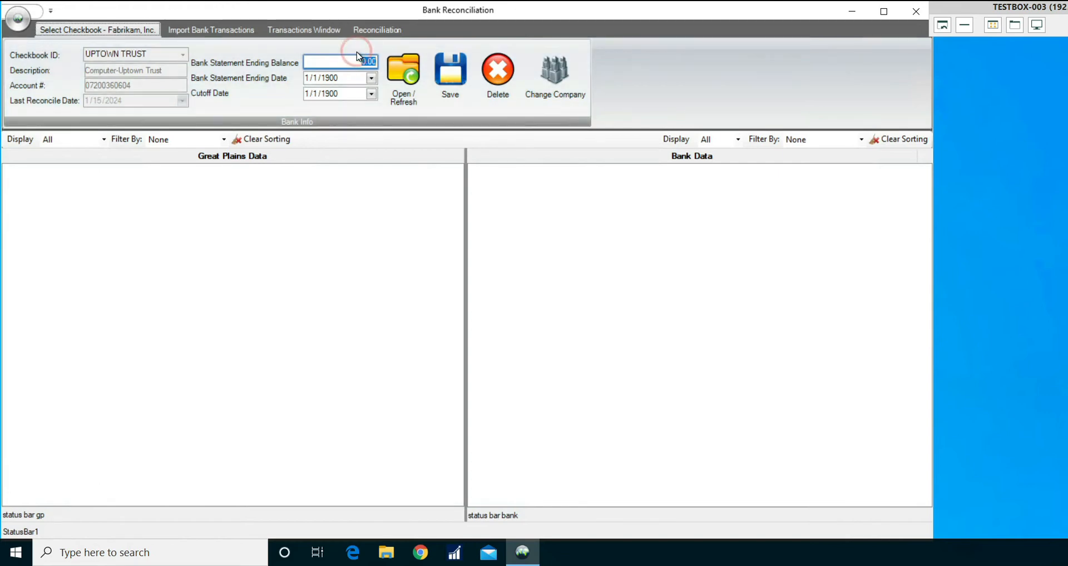
{"action": "right_click", "coordinate": [434, 58]}
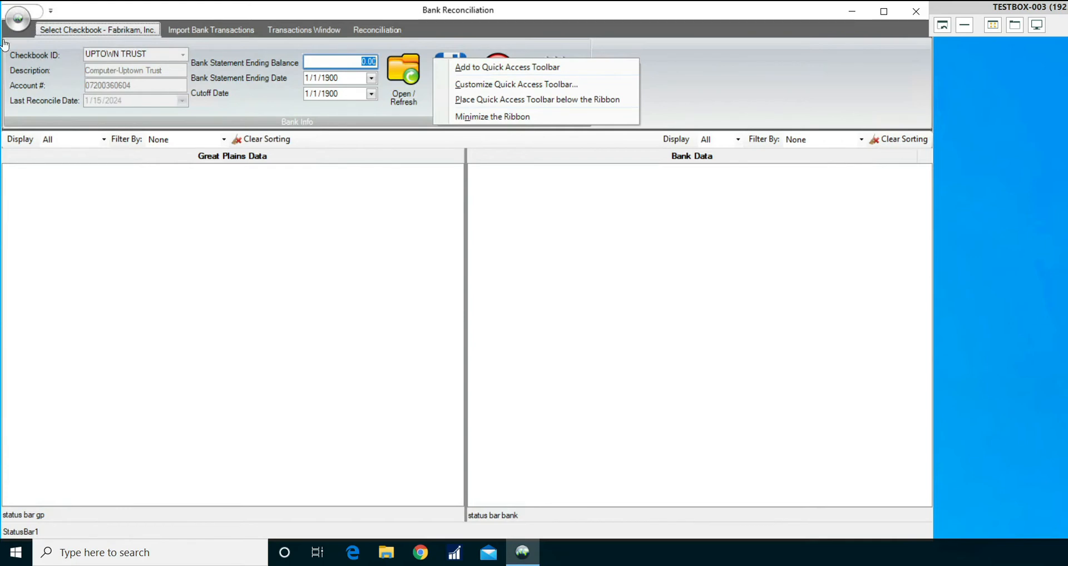
{"action": "left_click", "coordinate": [341, 54]}
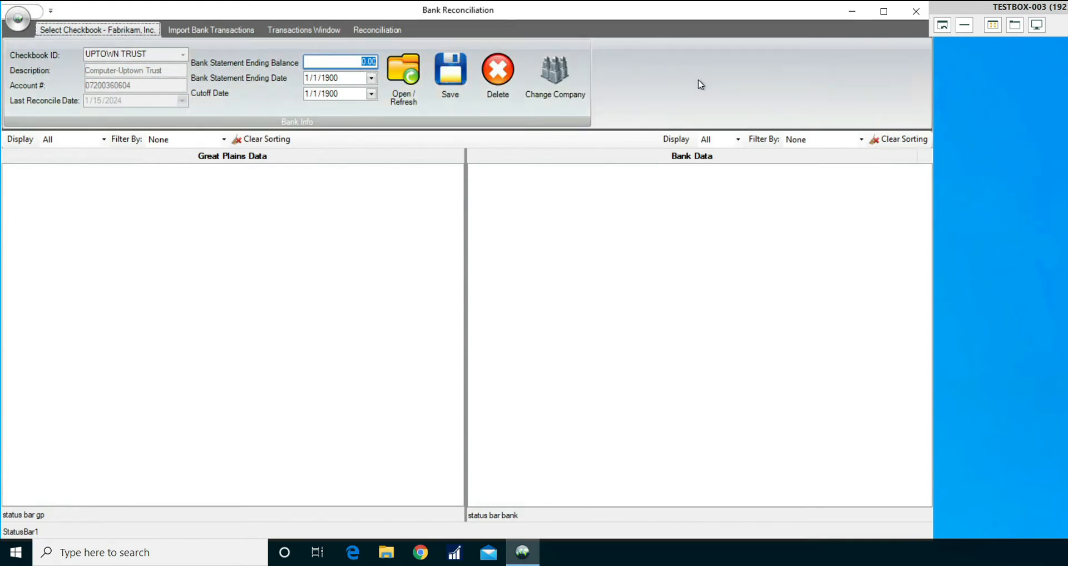
{"action": "type", "text": "561,"}
{"action": "type", "text": "246.12"}
{"action": "key", "text": "Tab"}
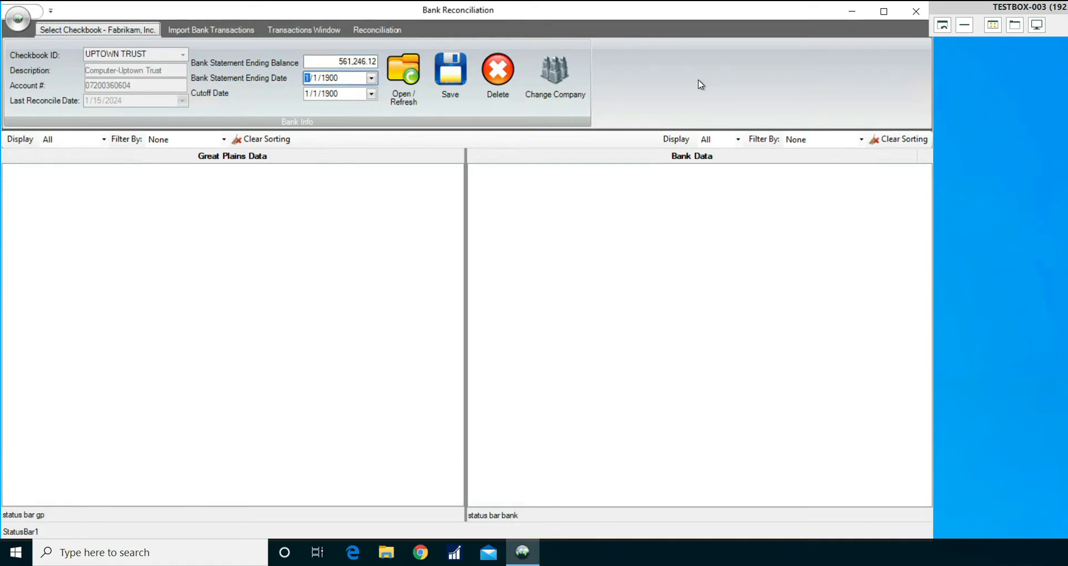
Step: Set the bank statement ending date and cutoff date to 1/31/2024, and load the checkbook's transactions in a wider window
{"action": "type", "text": "1/31/2024"}
{"action": "key", "text": "Tab"}
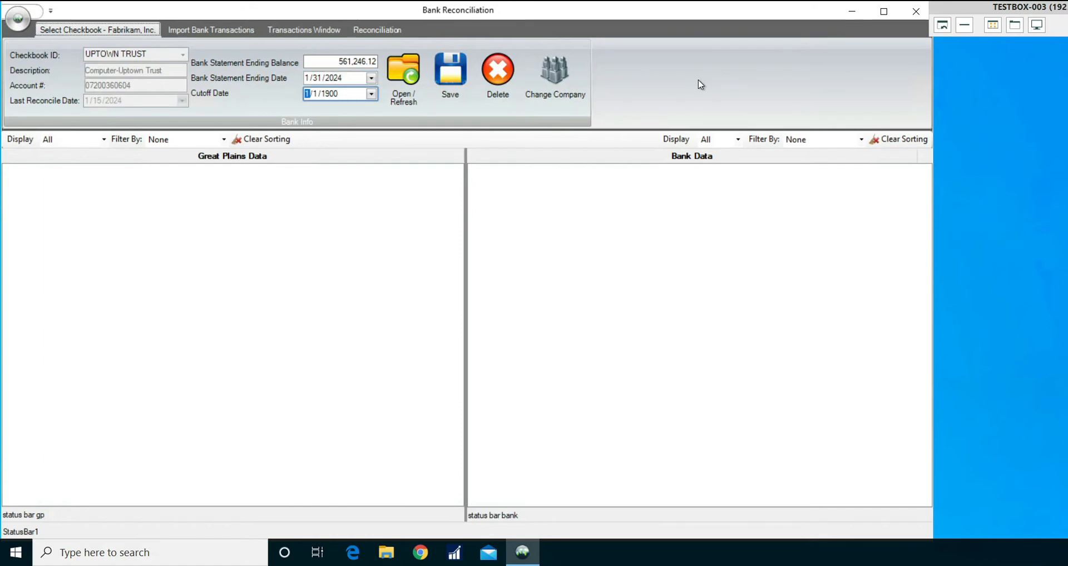
{"action": "type", "text": "1/31/2024"}
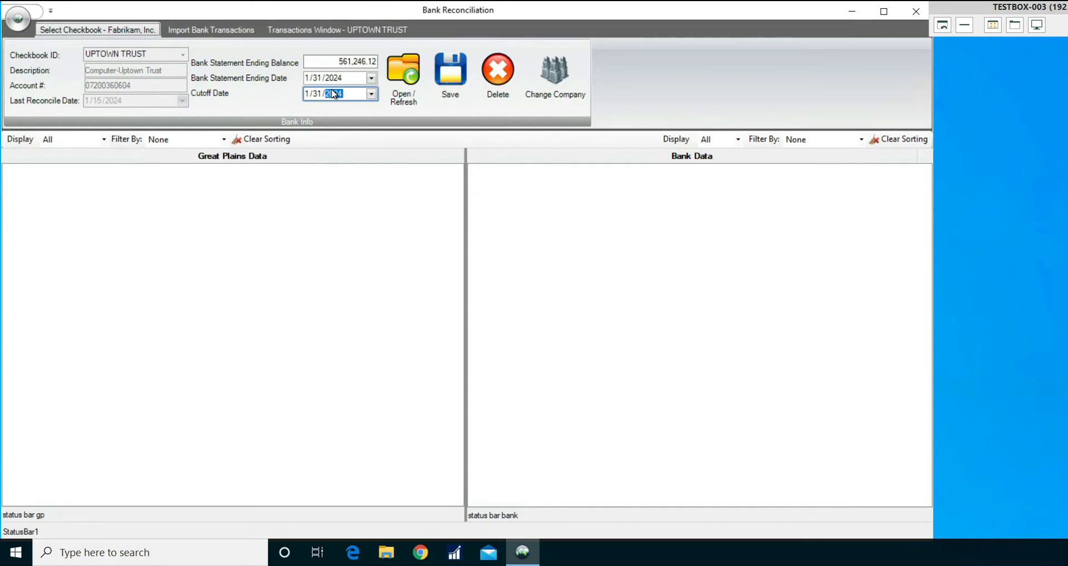
{"action": "left_click", "coordinate": [332, 81]}
{"action": "left_click", "coordinate": [404, 80]}
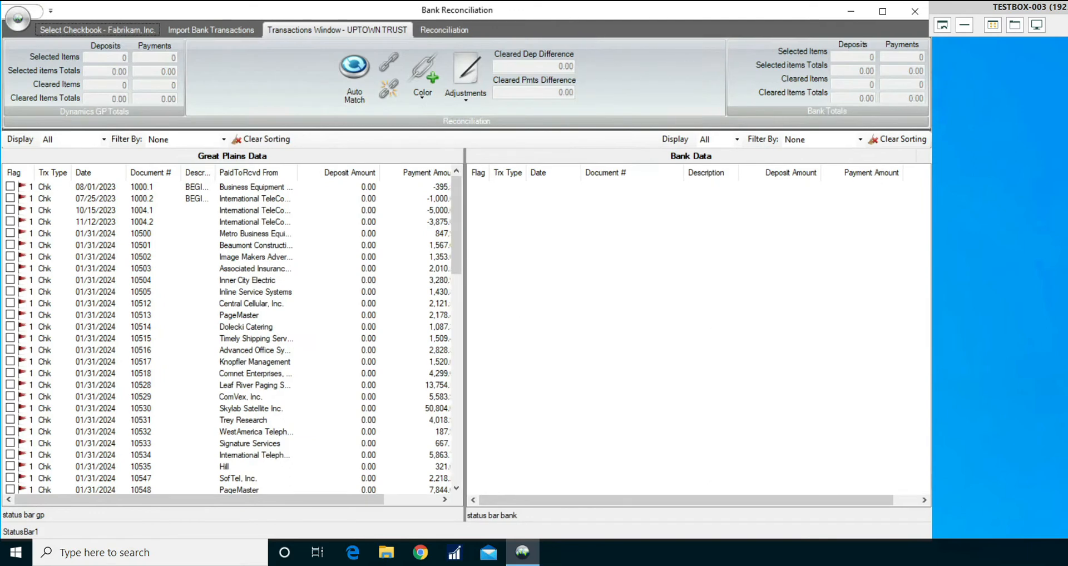
{"action": "left_click_drag", "start_coordinate": [933, 510], "coordinate": [1060, 523]}
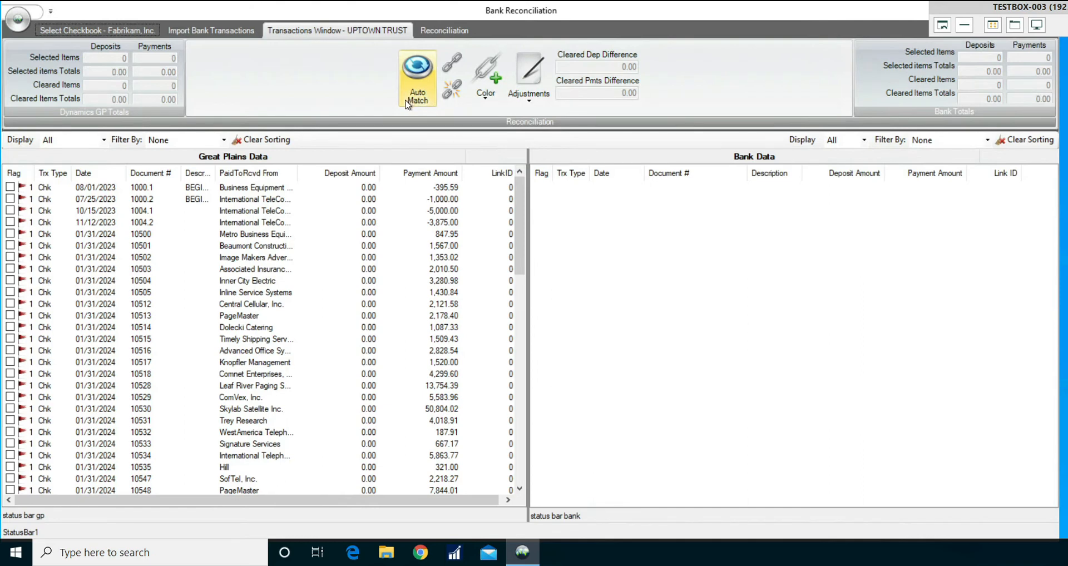
Step: Switch to File Explorer and open the C:\Temp\data folder
{"action": "left_click", "coordinate": [387, 551]}
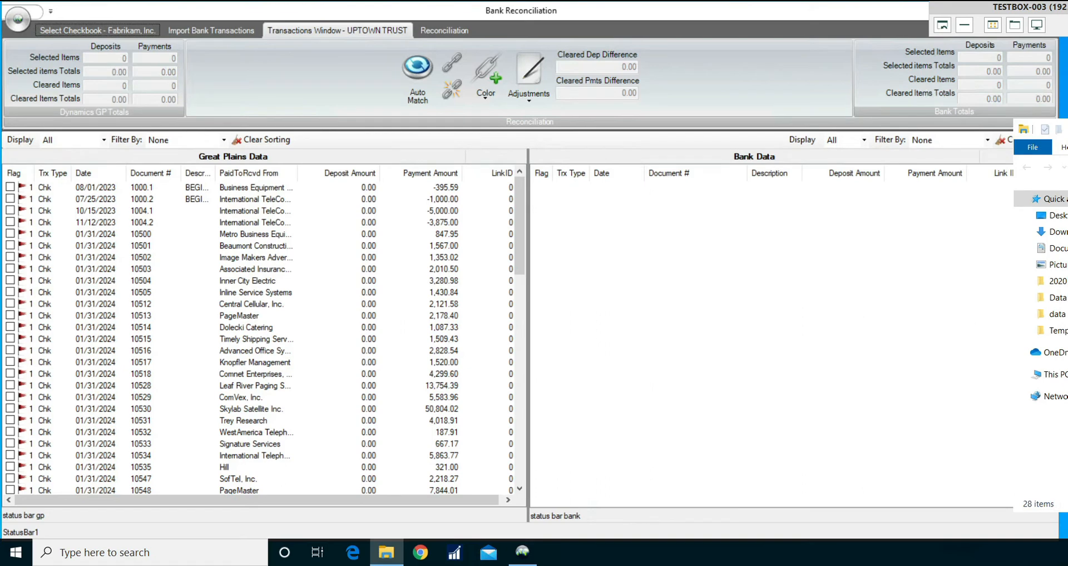
{"action": "left_click", "coordinate": [1057, 299]}
{"action": "left_click_drag", "start_coordinate": [1067, 128], "coordinate": [602, 55]}
{"action": "left_click", "coordinate": [355, 237]}
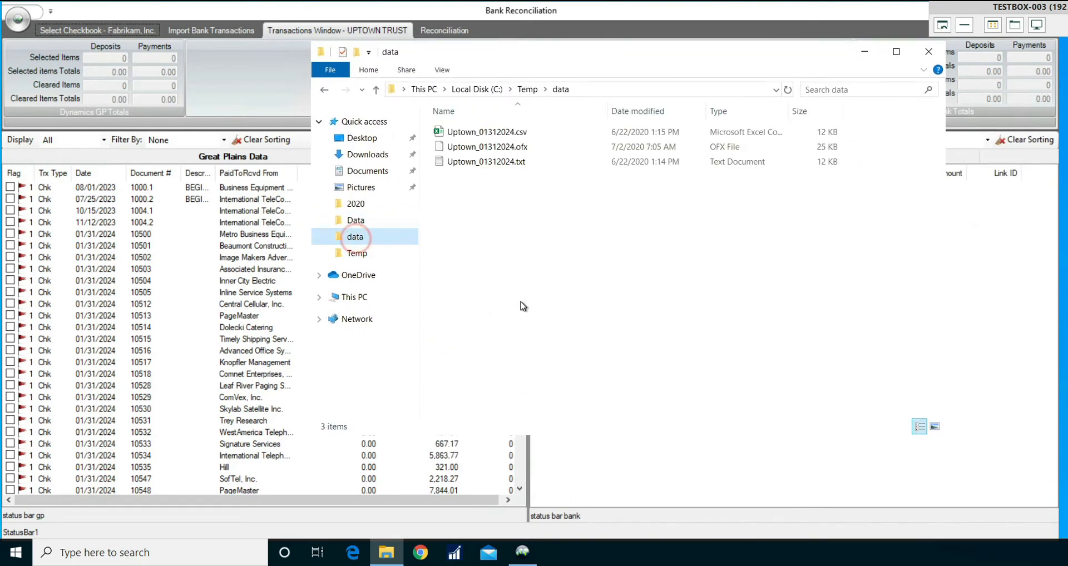
Step: Examine the CSV, OFX and TXT versions of the Uptown_01312024 bank file
{"action": "left_click", "coordinate": [530, 139]}
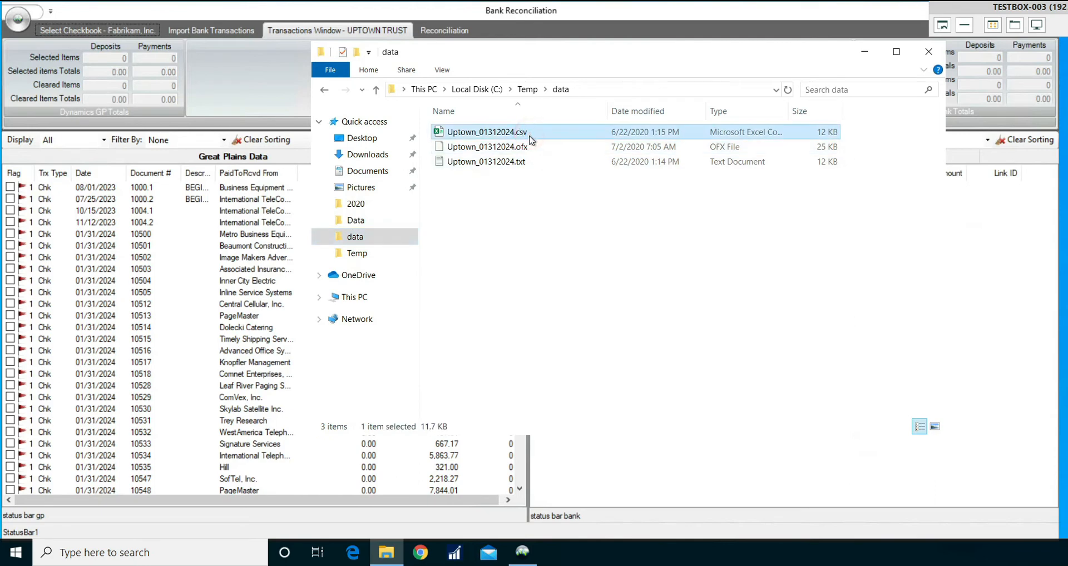
{"action": "left_click", "coordinate": [530, 146]}
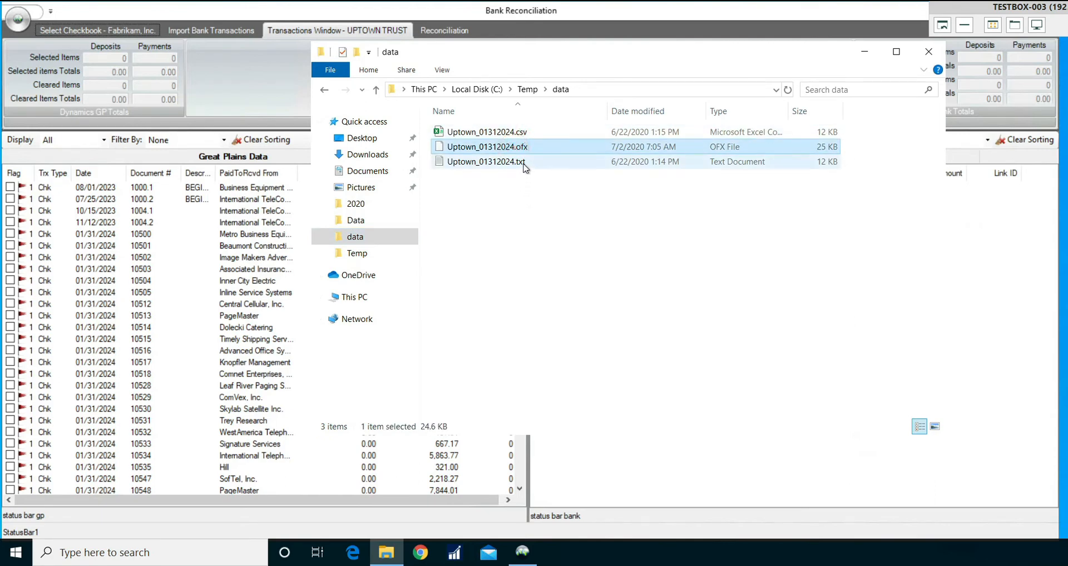
{"action": "left_click", "coordinate": [522, 162]}
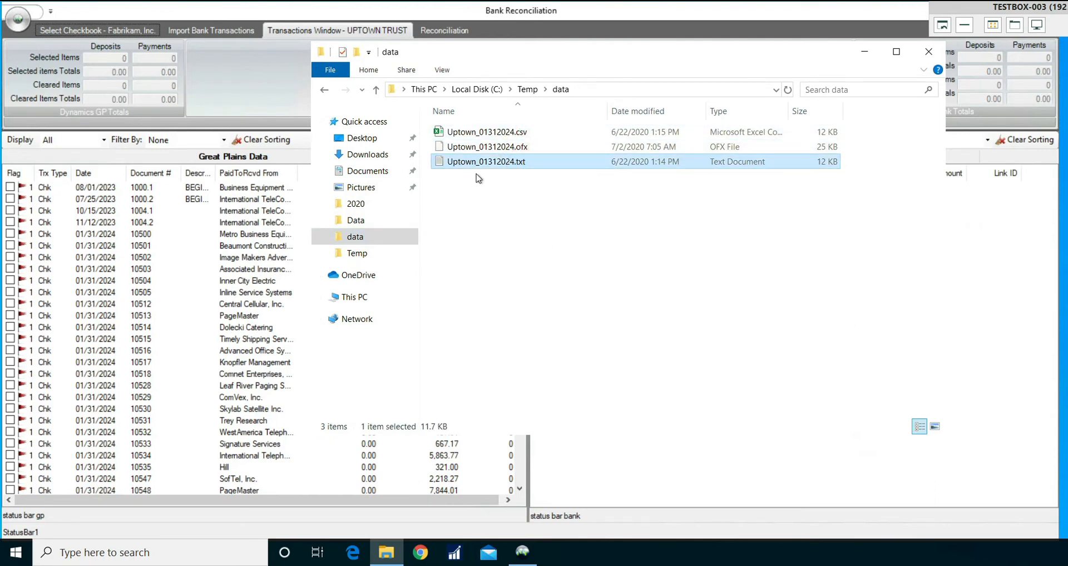
{"action": "left_click", "coordinate": [500, 130]}
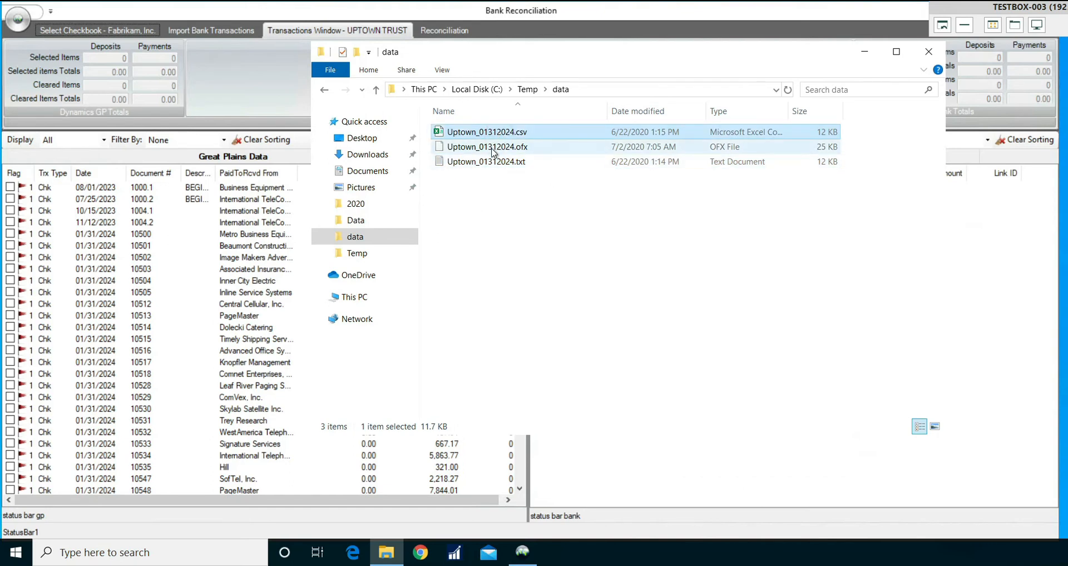
{"action": "left_click", "coordinate": [489, 146]}
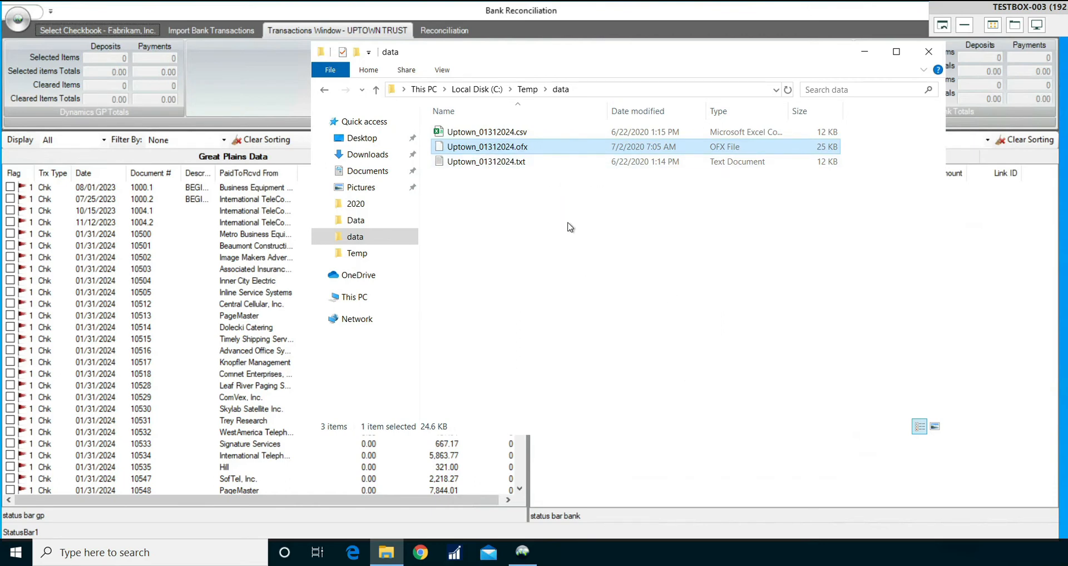
{"action": "left_click", "coordinate": [551, 133]}
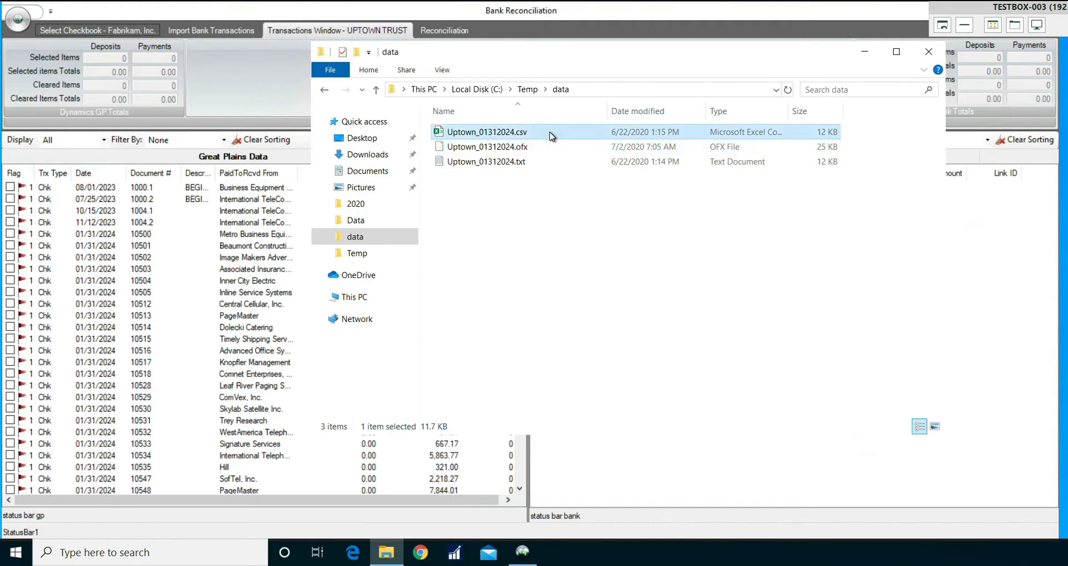
Step: Open Uptown_01312024.csv in Excel, examine the TRXDATE and CMTrxNum columns, and close it without saving
{"action": "double_click", "coordinate": [528, 133]}
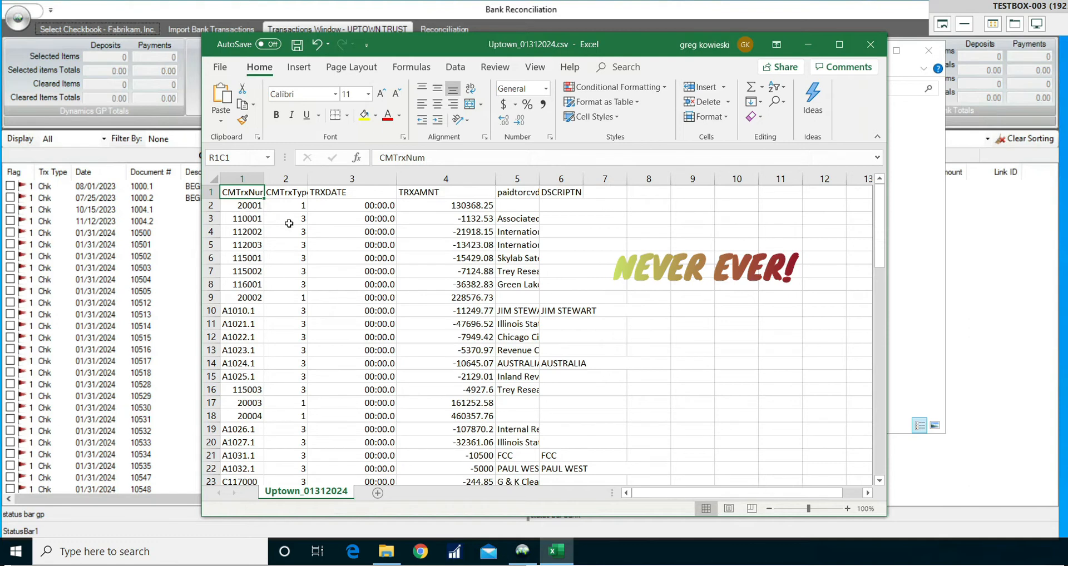
{"action": "left_click", "coordinate": [374, 178]}
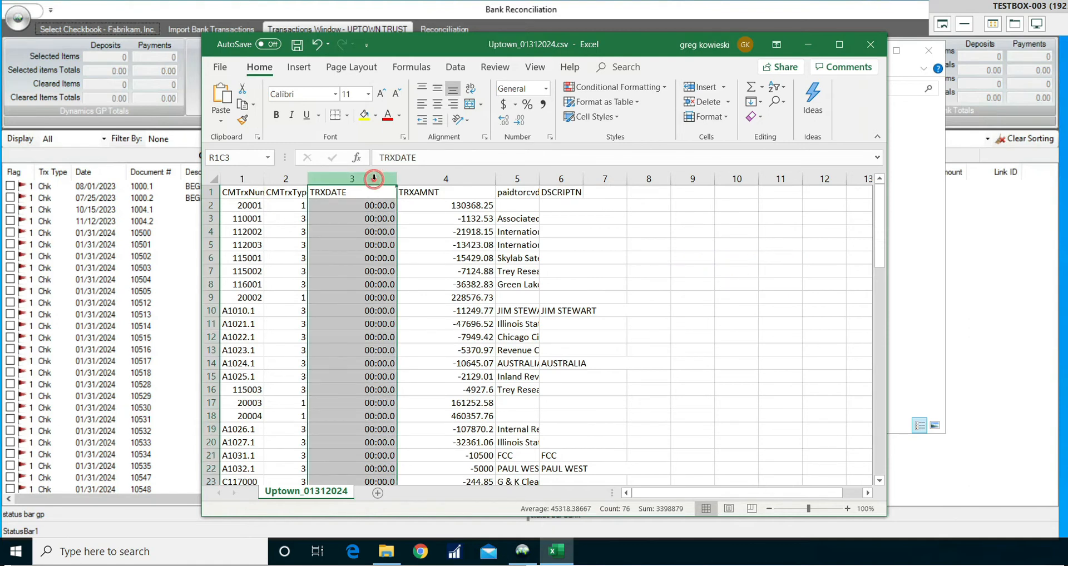
{"action": "left_click", "coordinate": [242, 179]}
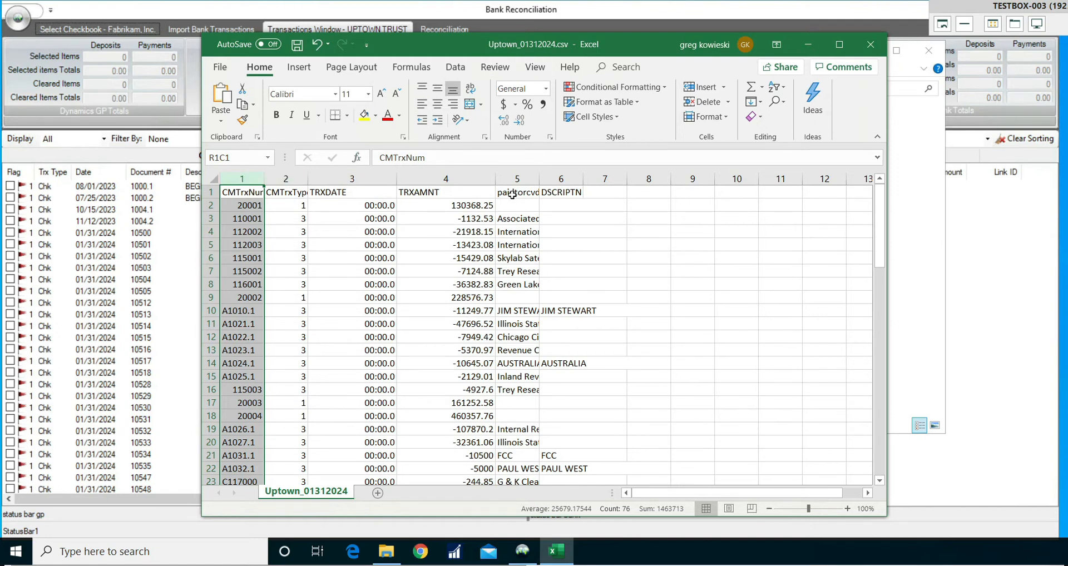
{"action": "left_click", "coordinate": [878, 54]}
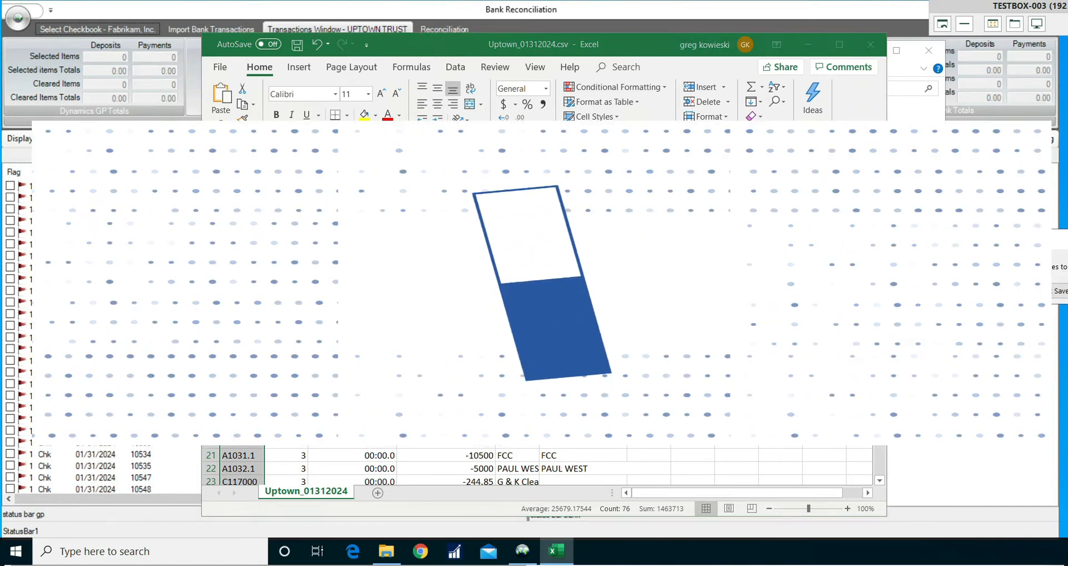
{"action": "left_click", "coordinate": [1057, 298]}
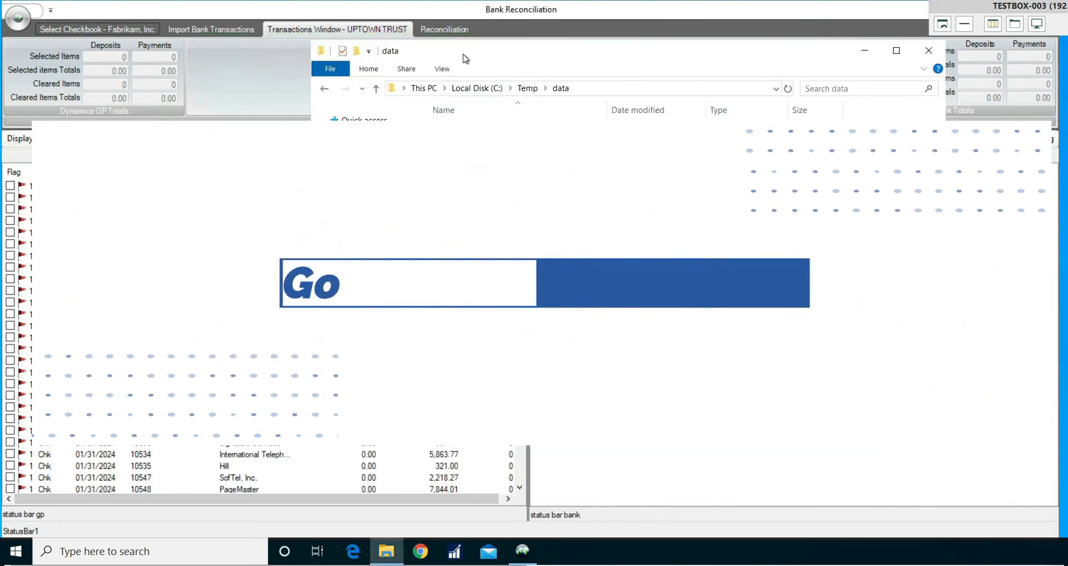
Step: Open BankFormatsConfig.xml from the Microsoft Dynamics GP2018 Data folder in XML Notepad 2007
{"action": "left_click_drag", "start_coordinate": [467, 53], "coordinate": [521, 89]}
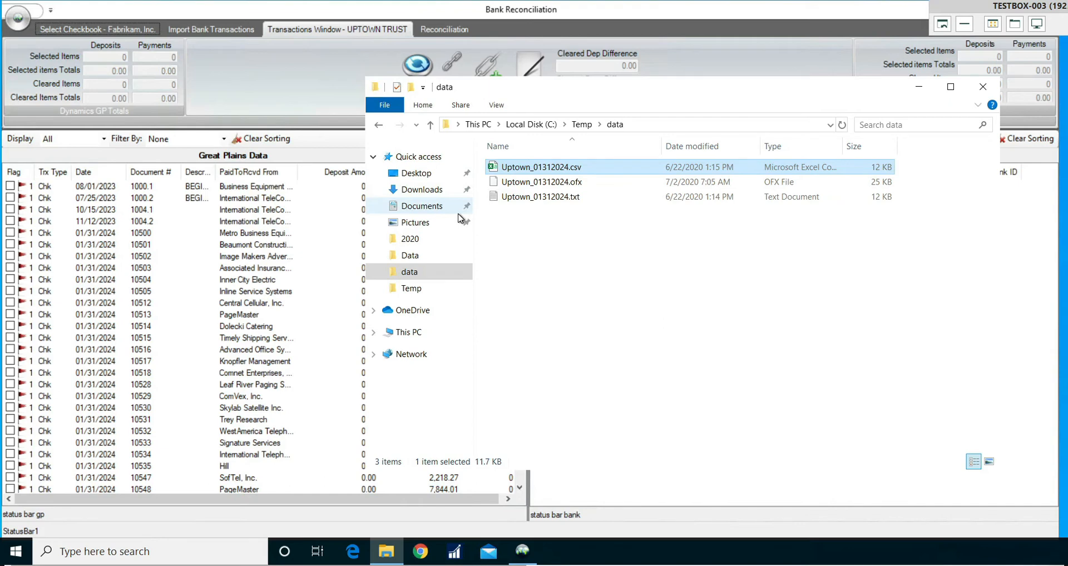
{"action": "left_click", "coordinate": [418, 259]}
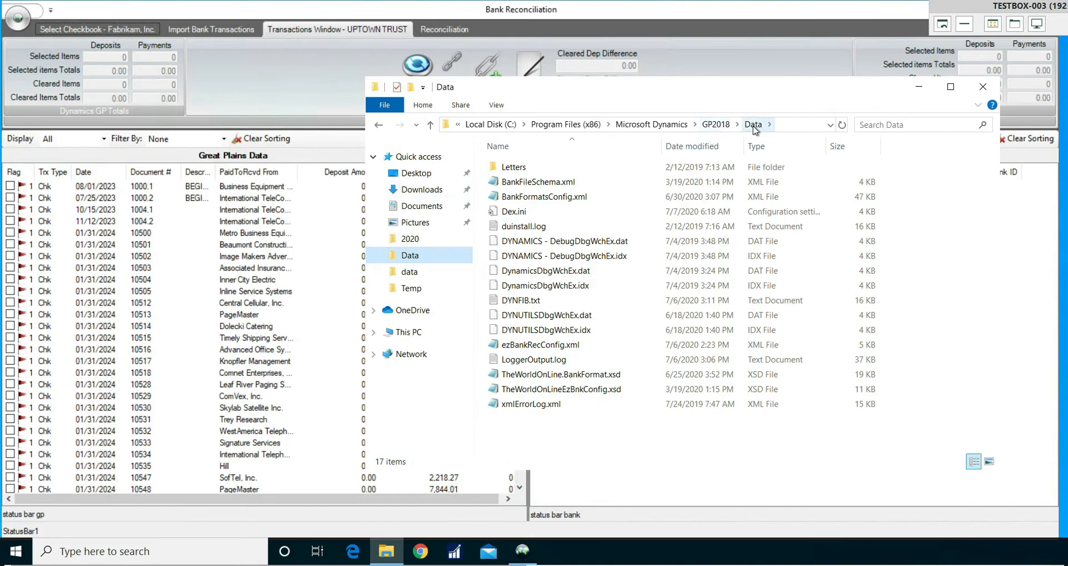
{"action": "left_click", "coordinate": [547, 200]}
{"action": "right_click", "coordinate": [548, 198]}
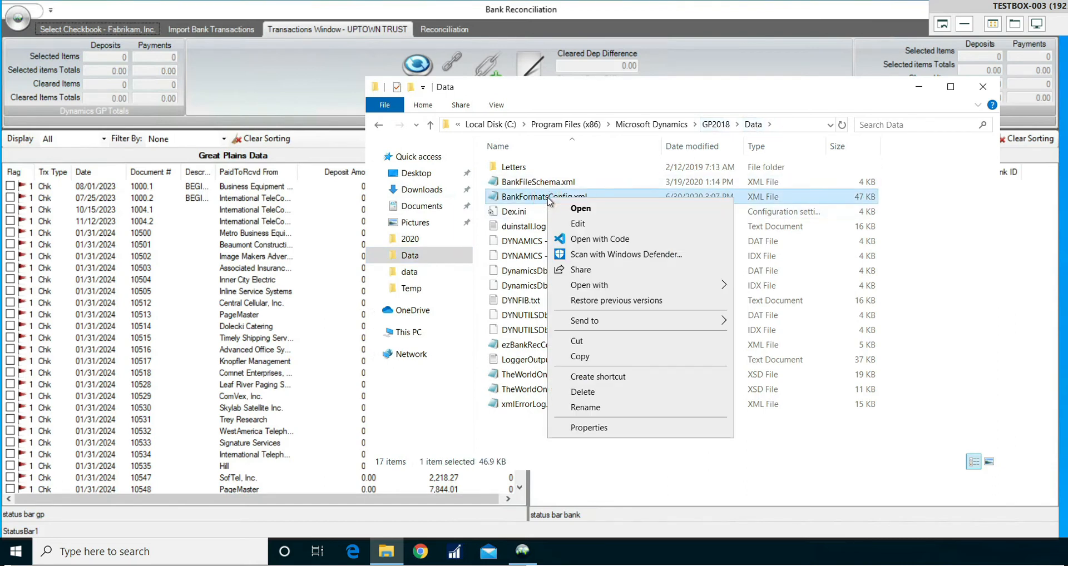
{"action": "mouse_move", "coordinate": [617, 286]}
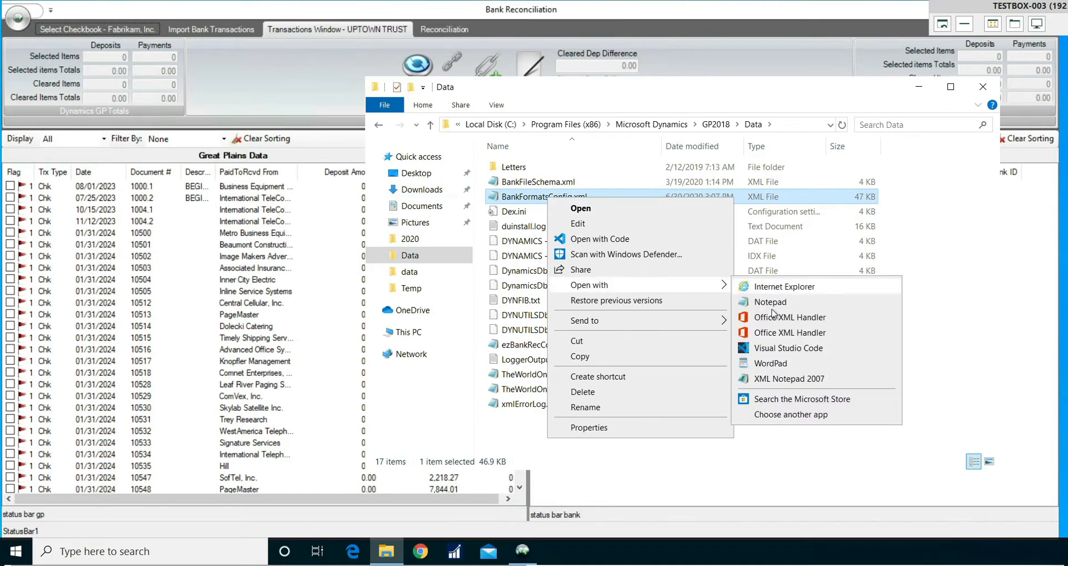
{"action": "left_click", "coordinate": [761, 381]}
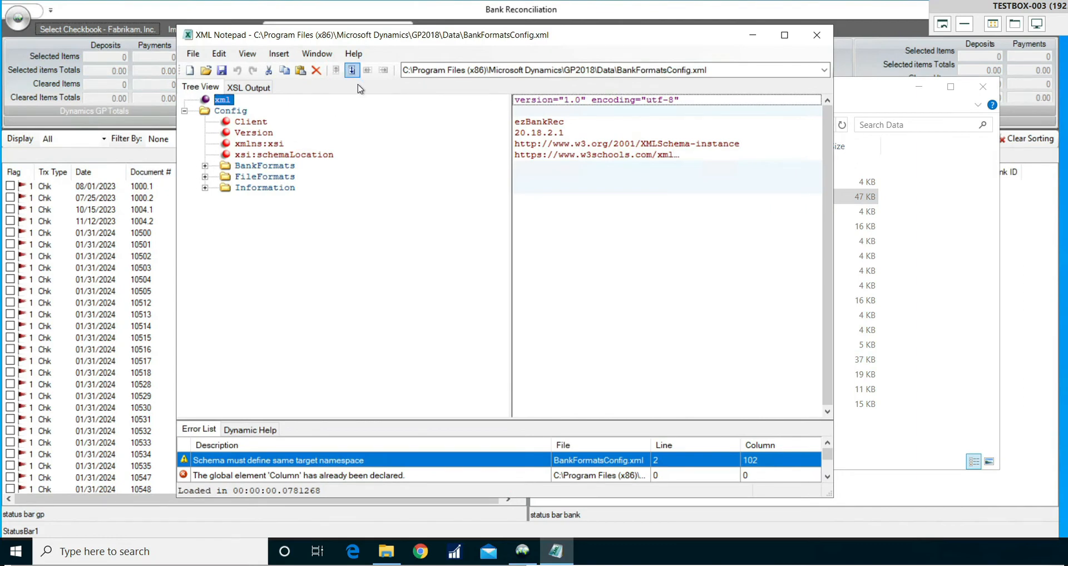
Step: Expand BankFormats and its first BankFormat entry to examine the format's name and settings
{"action": "left_click_drag", "start_coordinate": [442, 36], "coordinate": [647, 50]}
{"action": "left_click", "coordinate": [483, 180]}
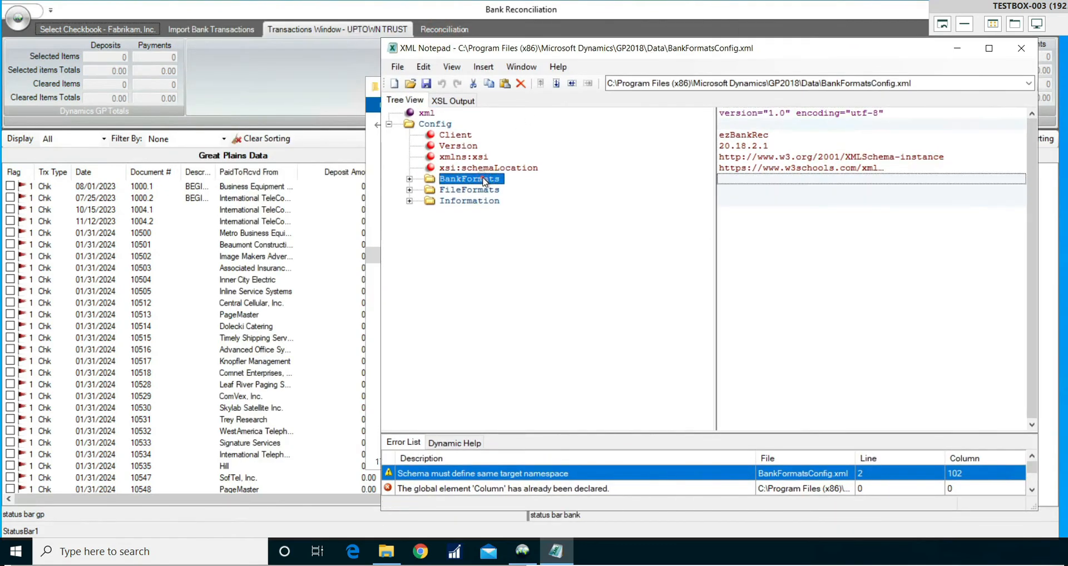
{"action": "left_click", "coordinate": [470, 192]}
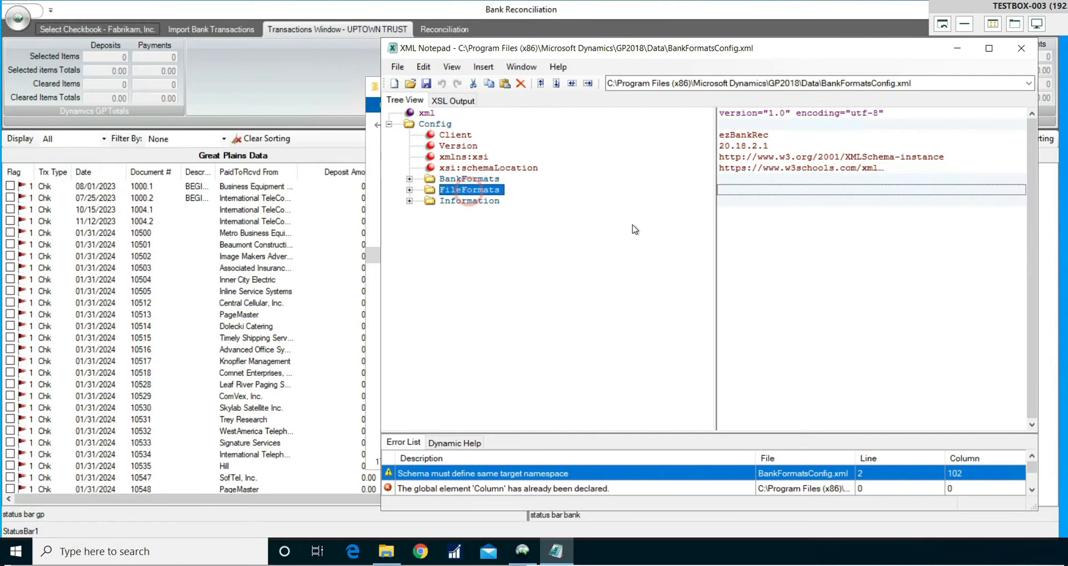
{"action": "left_click", "coordinate": [410, 180]}
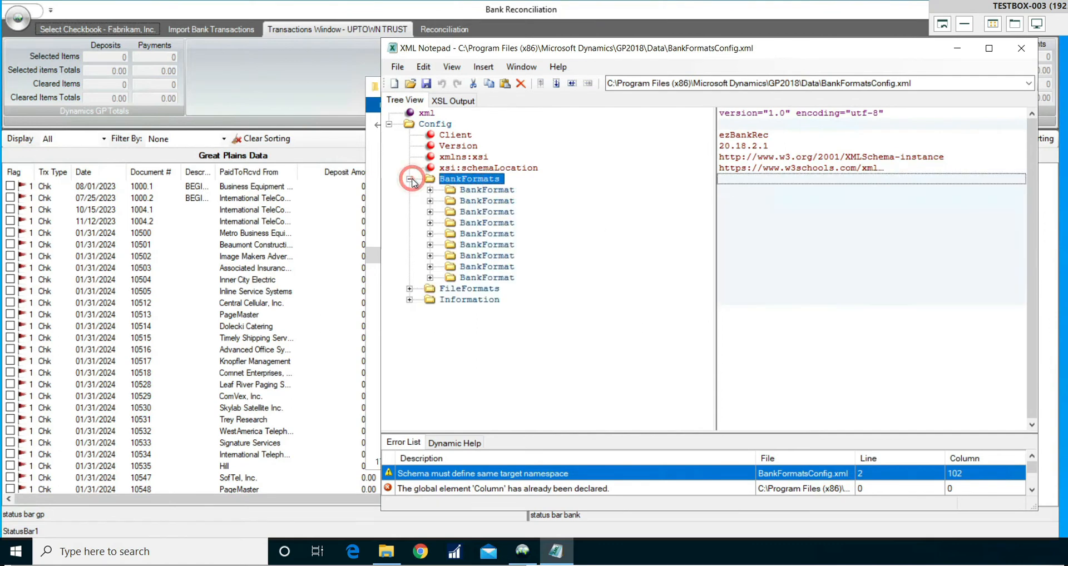
{"action": "left_click", "coordinate": [507, 191]}
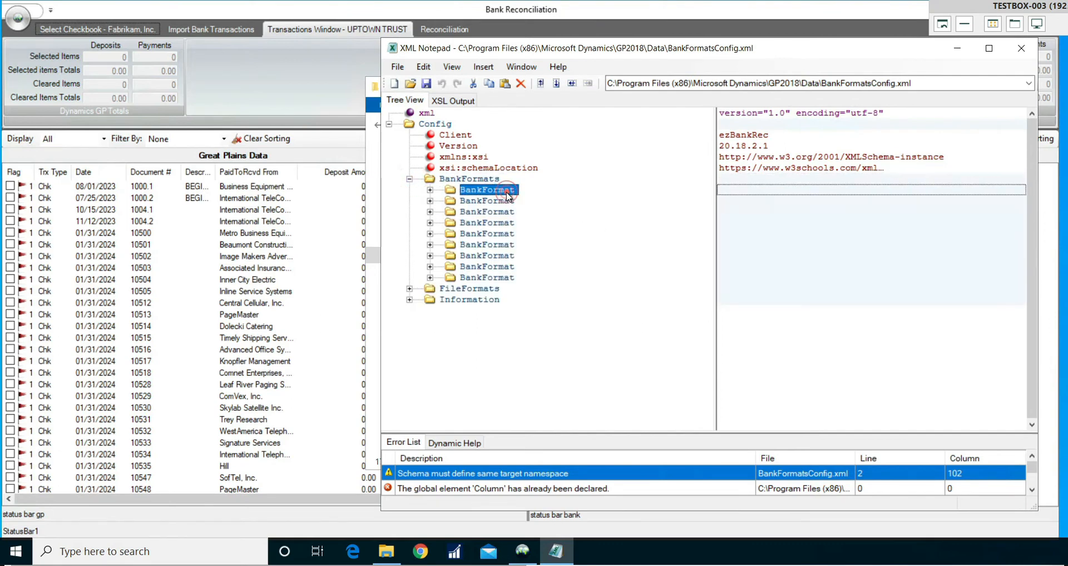
{"action": "left_click", "coordinate": [430, 189]}
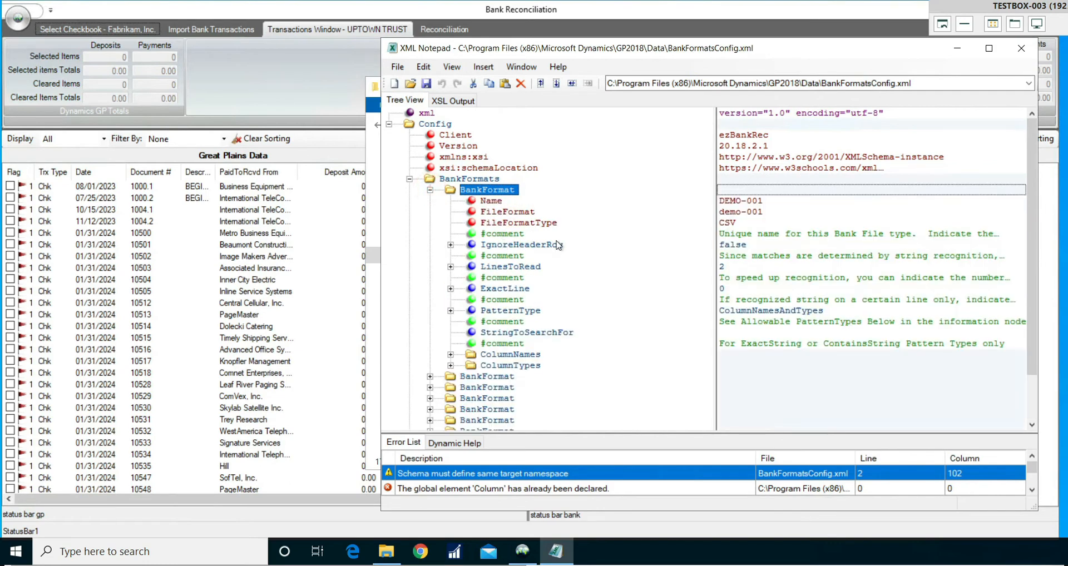
{"action": "left_click", "coordinate": [735, 201]}
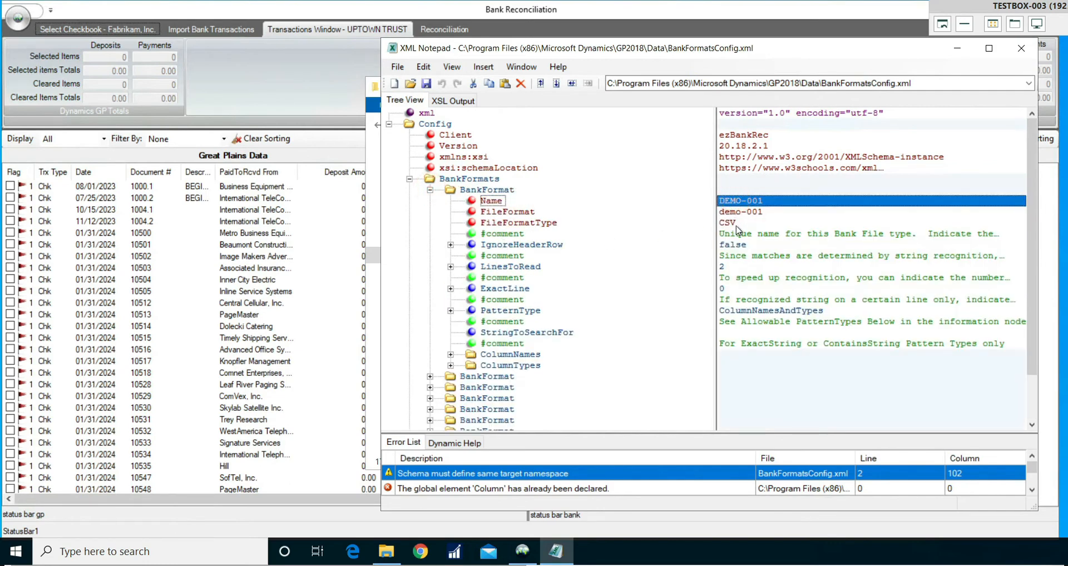
Step: Examine the FileFormatType and PatternType settings of the first BankFormat entry
{"action": "left_click", "coordinate": [737, 225]}
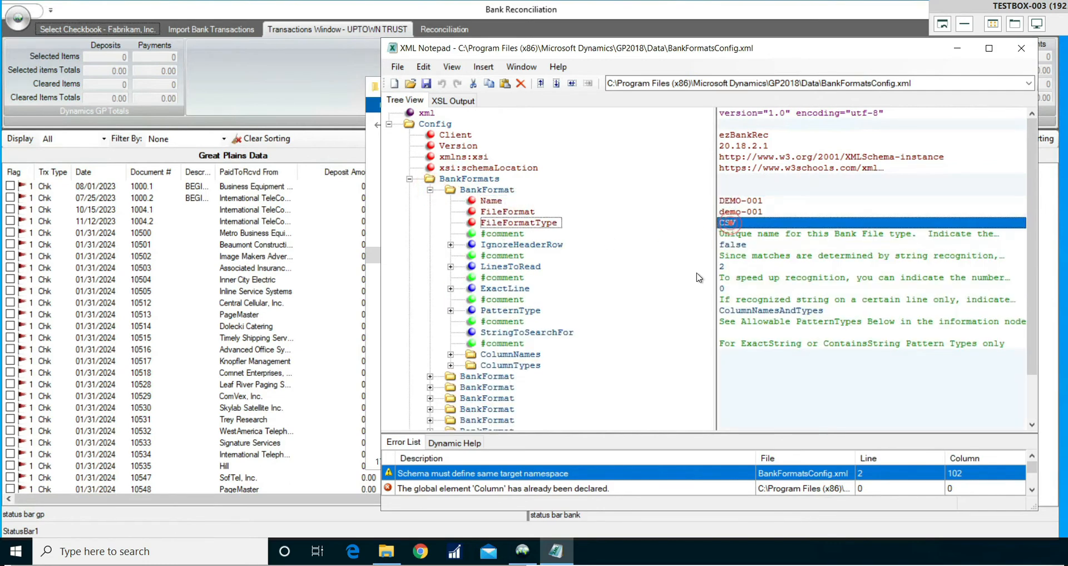
{"action": "left_click", "coordinate": [763, 313]}
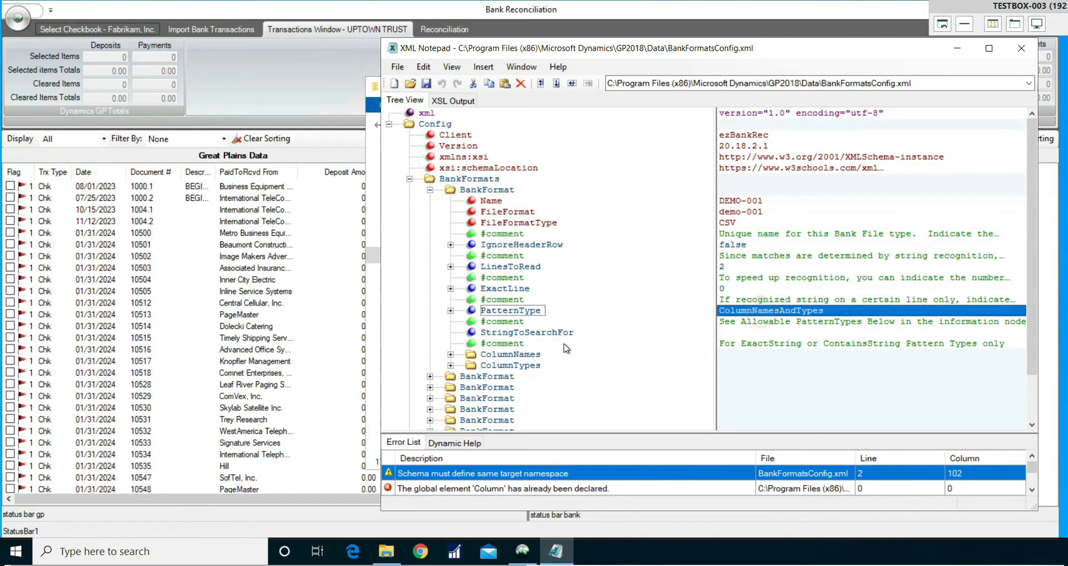
{"action": "left_click", "coordinate": [451, 310]}
{"action": "left_click", "coordinate": [451, 311]}
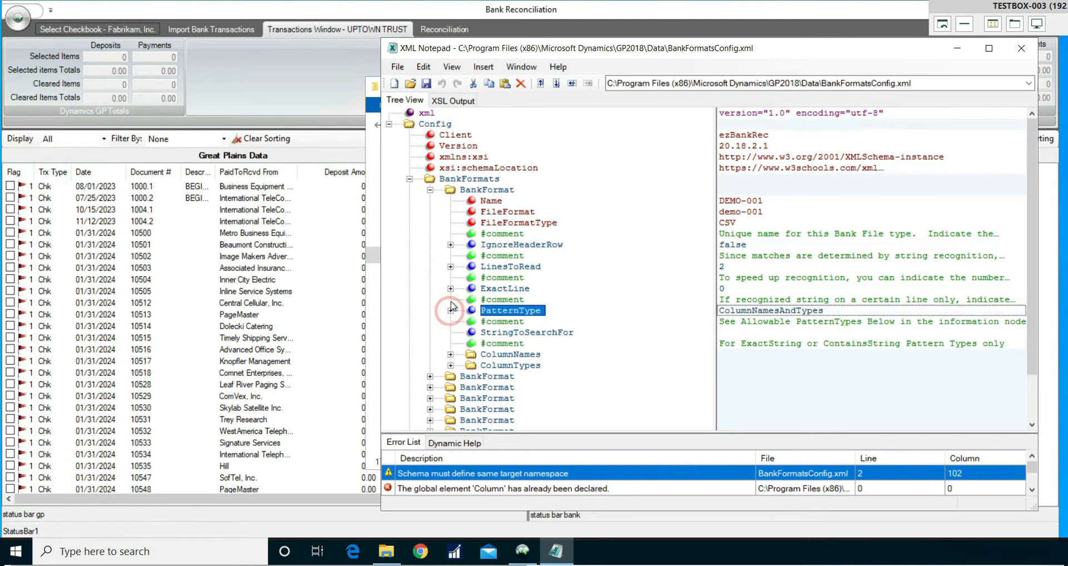
Step: Examine the column number and header text of the first Column under ColumnNames, and collapse ColumnNames
{"action": "left_click", "coordinate": [451, 355]}
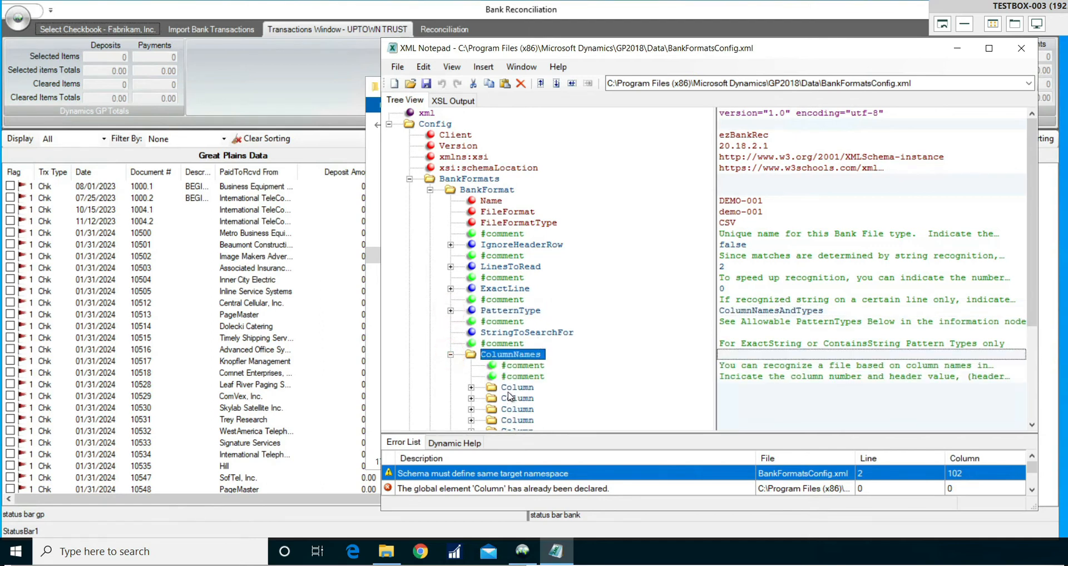
{"action": "scroll", "coordinate": [510, 396], "scroll_direction": "down", "scroll_amount": 3}
{"action": "left_click", "coordinate": [472, 290]}
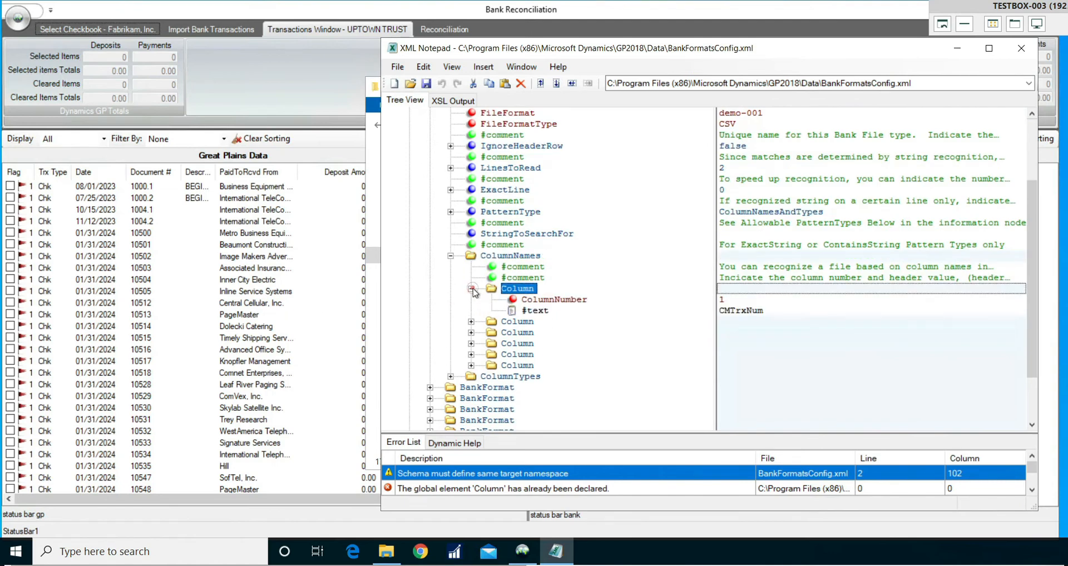
{"action": "left_click", "coordinate": [550, 300]}
{"action": "left_click", "coordinate": [738, 313]}
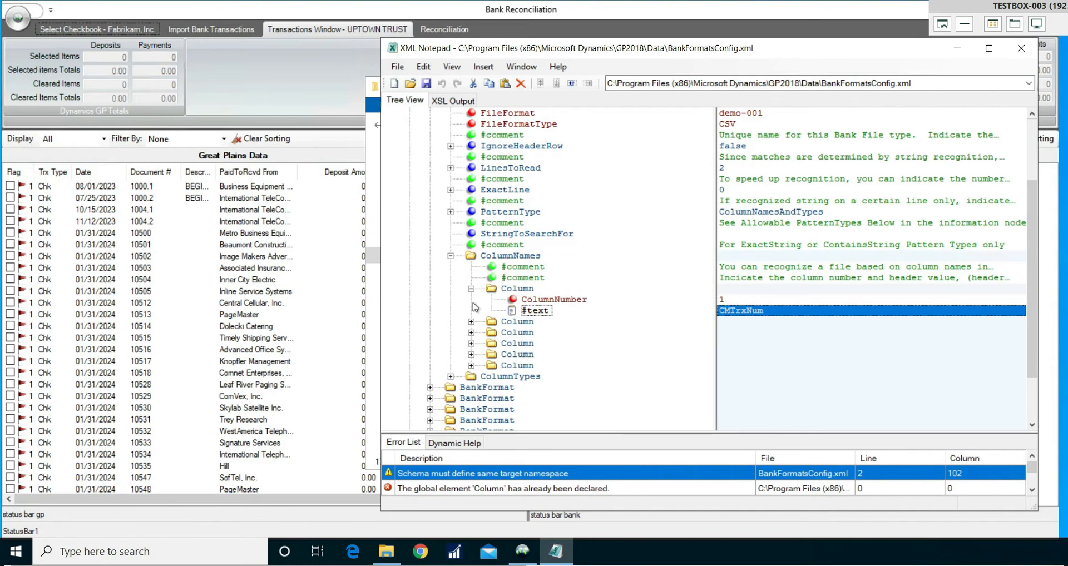
{"action": "left_click", "coordinate": [451, 256]}
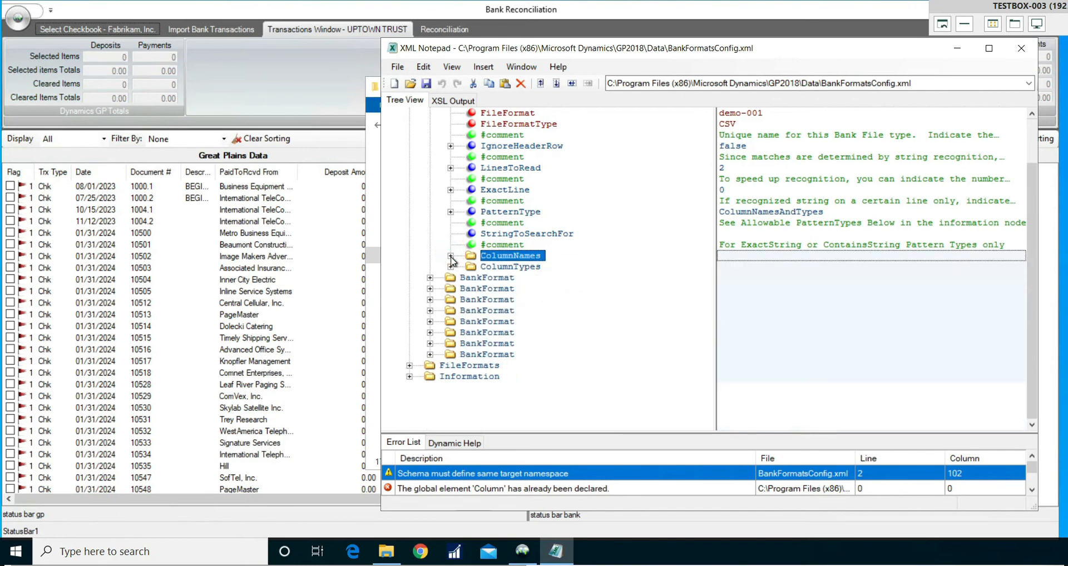
Step: Review the first BankFormat's FileFormatType and the FileFormat value that refers to its file format
{"action": "scroll", "coordinate": [488, 199], "scroll_direction": "up", "scroll_amount": 3}
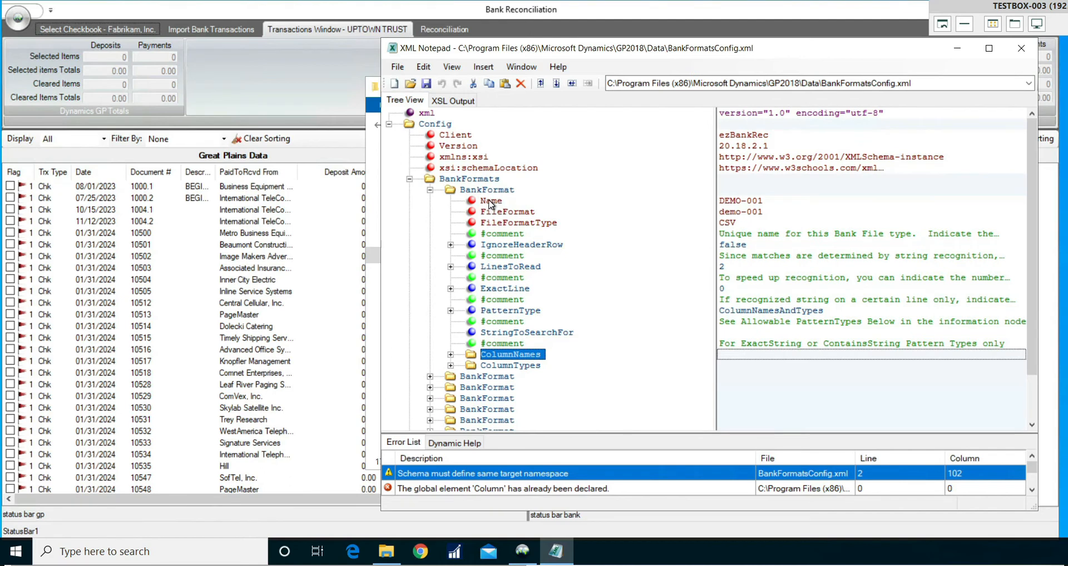
{"action": "left_click", "coordinate": [504, 223]}
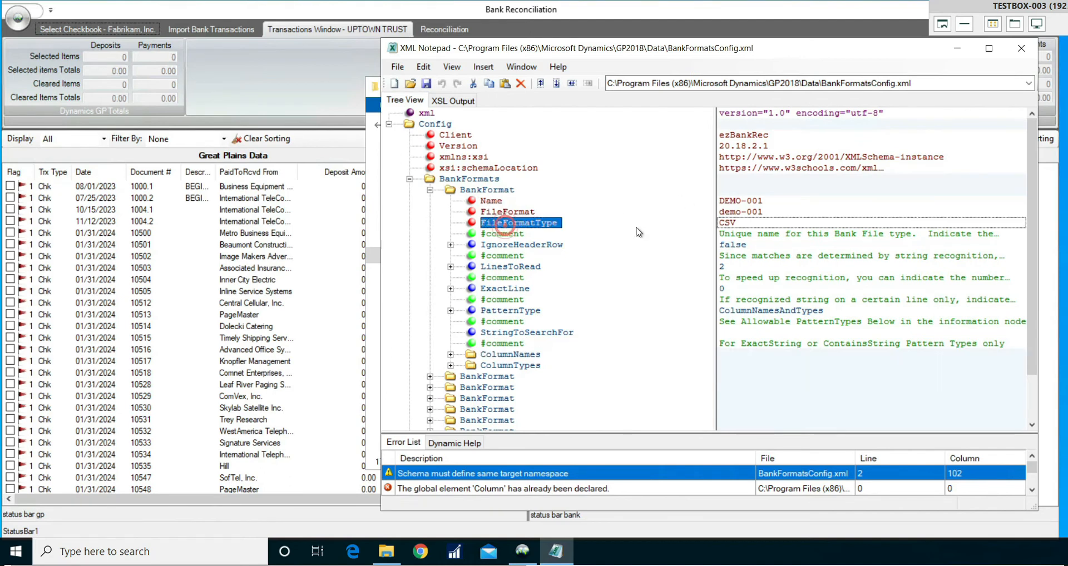
{"action": "left_click", "coordinate": [520, 212]}
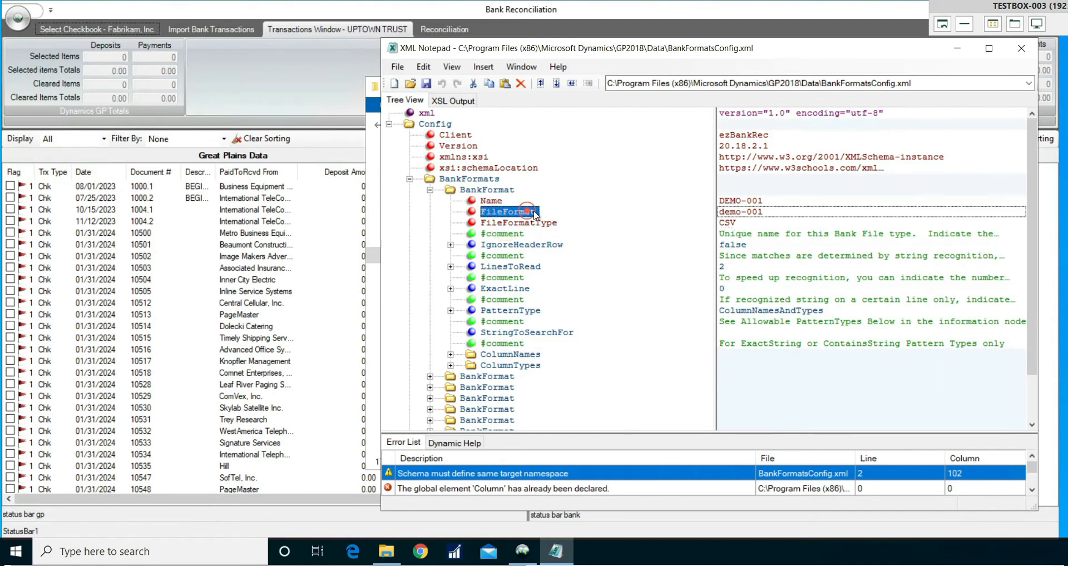
{"action": "left_click", "coordinate": [754, 214]}
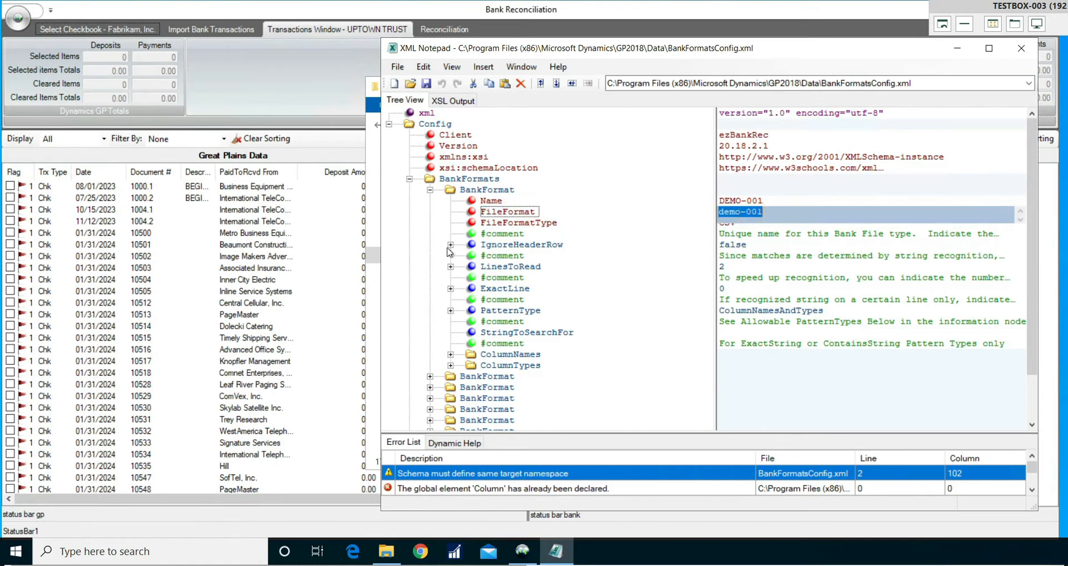
Step: Collapse BankFormats and expand the first Format under FileFormats to examine its Name
{"action": "left_click", "coordinate": [409, 179]}
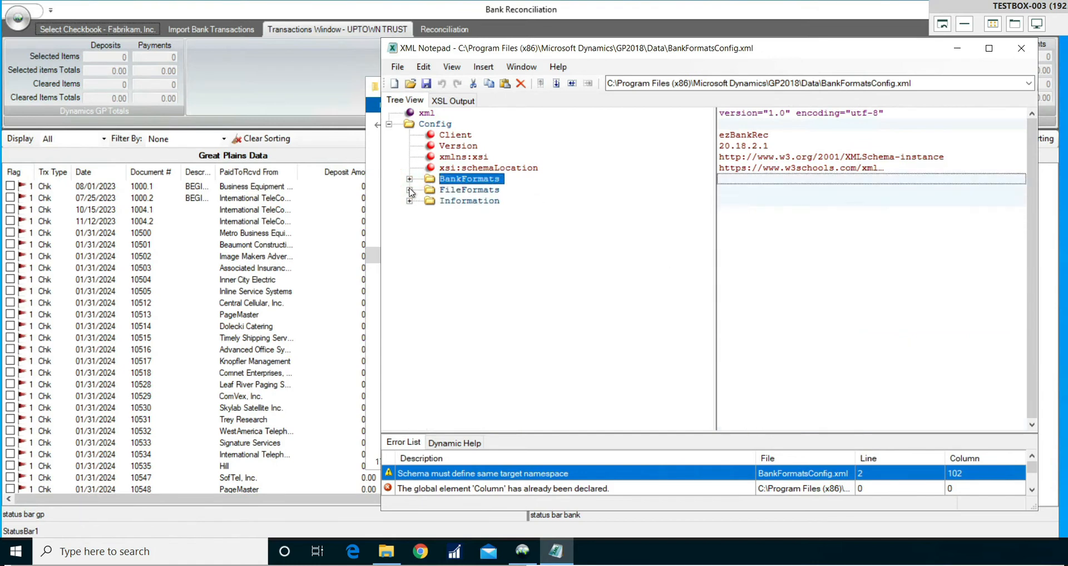
{"action": "left_click", "coordinate": [410, 190]}
{"action": "left_click", "coordinate": [430, 202]}
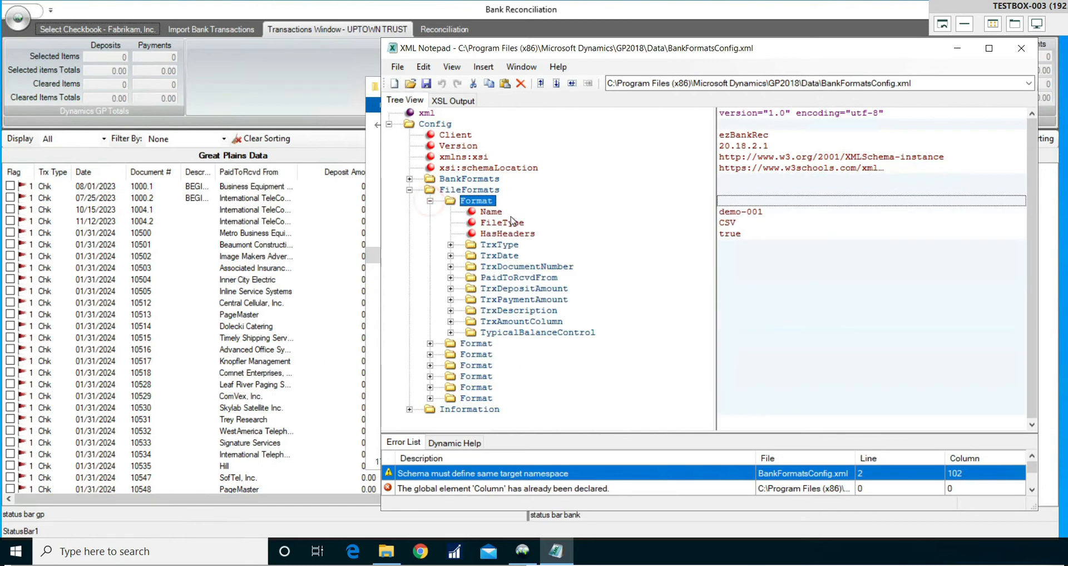
{"action": "left_click", "coordinate": [726, 214]}
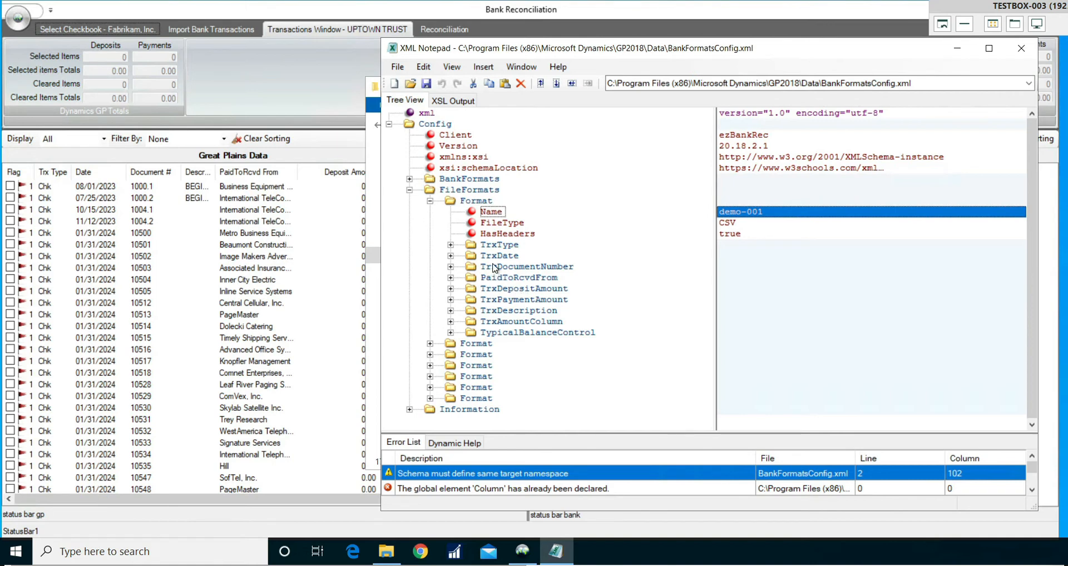
Step: Examine the SourceColumnNumber under TrxDocumentNumber, and close XML Notepad and the Data folder window
{"action": "left_click", "coordinate": [451, 268]}
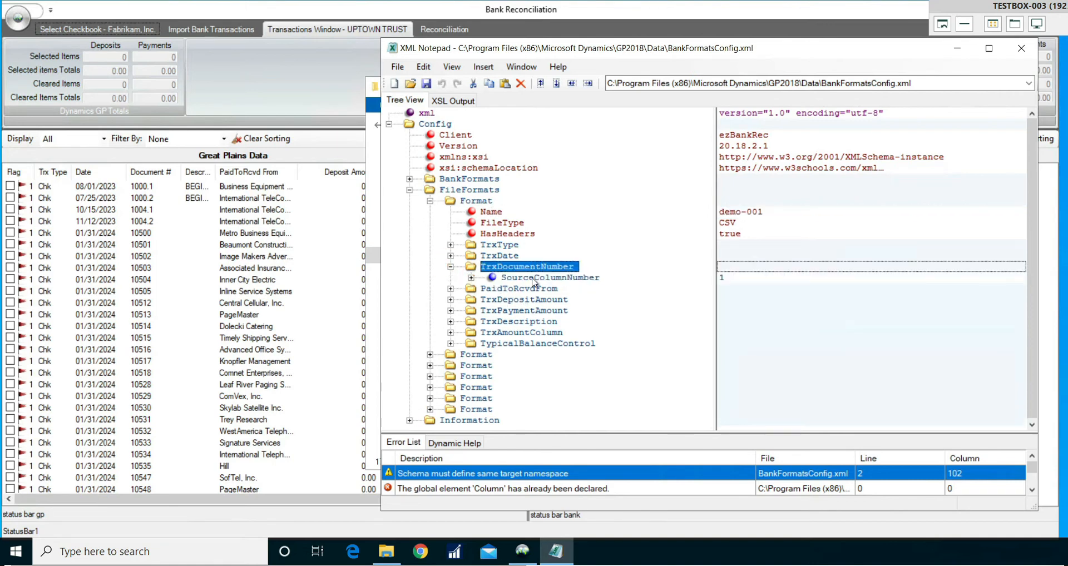
{"action": "left_click", "coordinate": [471, 278]}
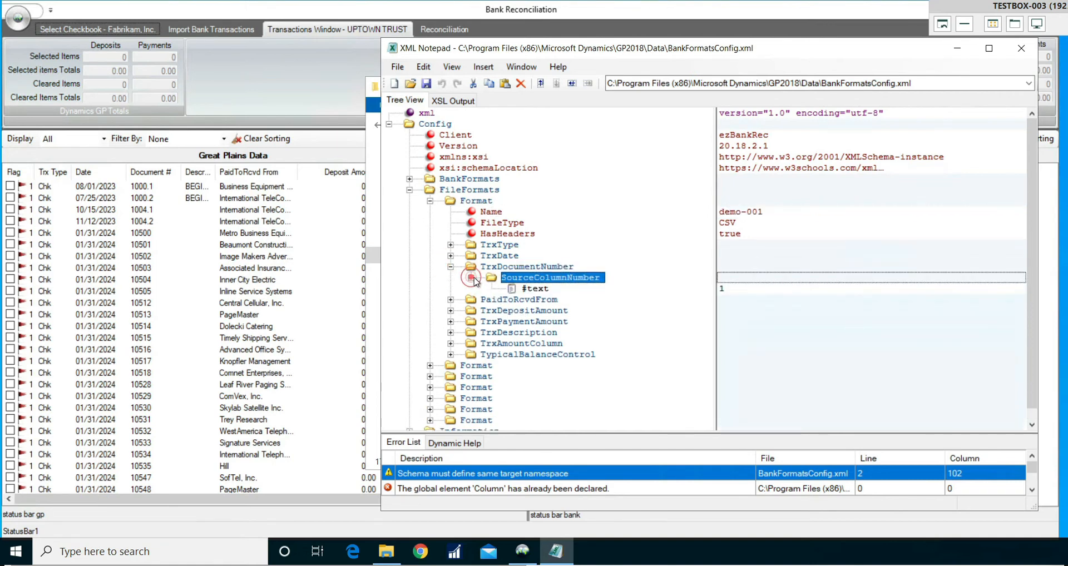
{"action": "left_click", "coordinate": [547, 289]}
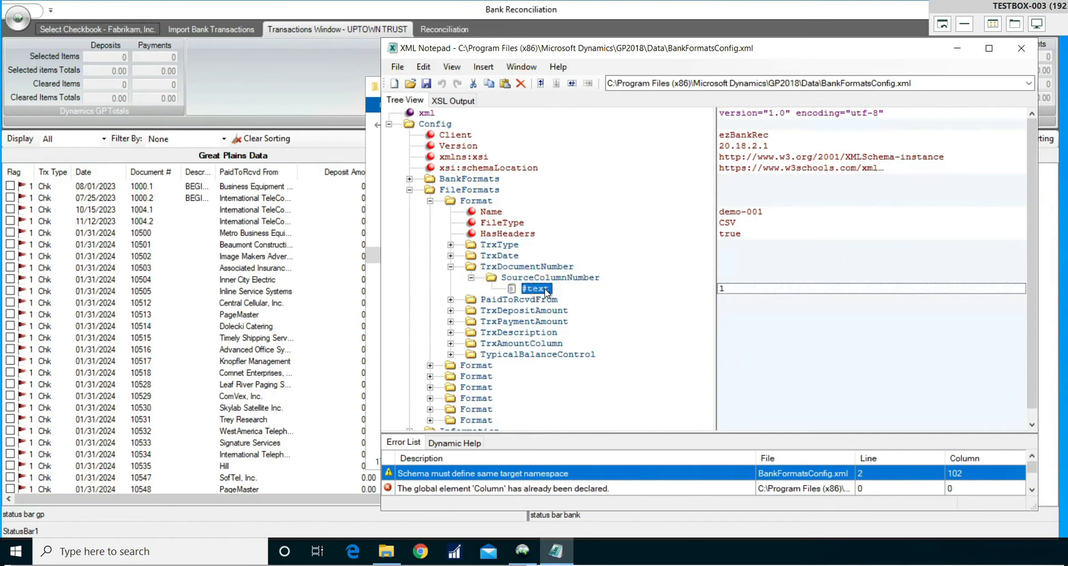
{"action": "left_click", "coordinate": [1021, 48]}
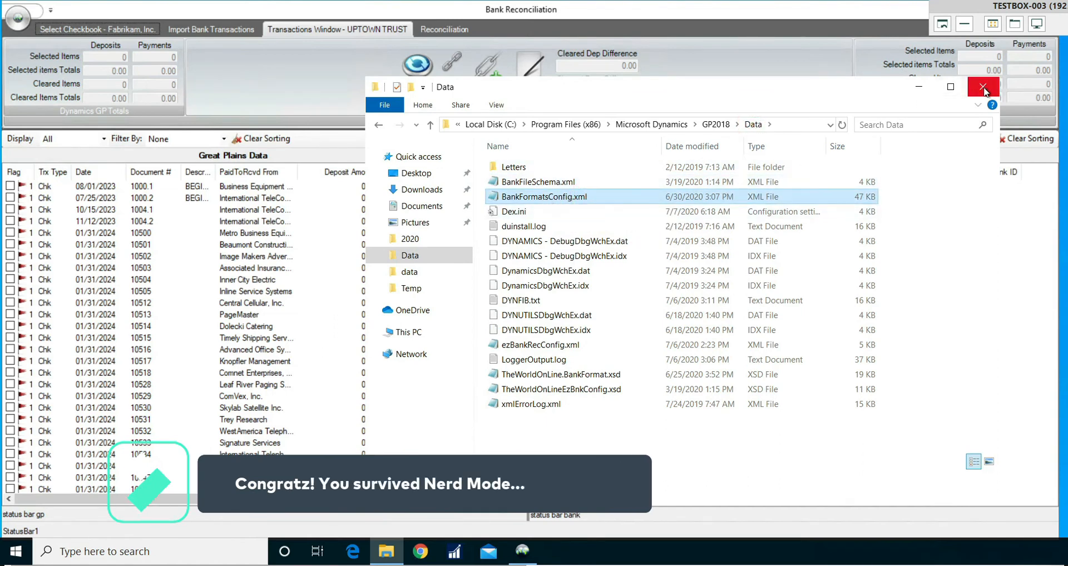
{"action": "left_click", "coordinate": [983, 88]}
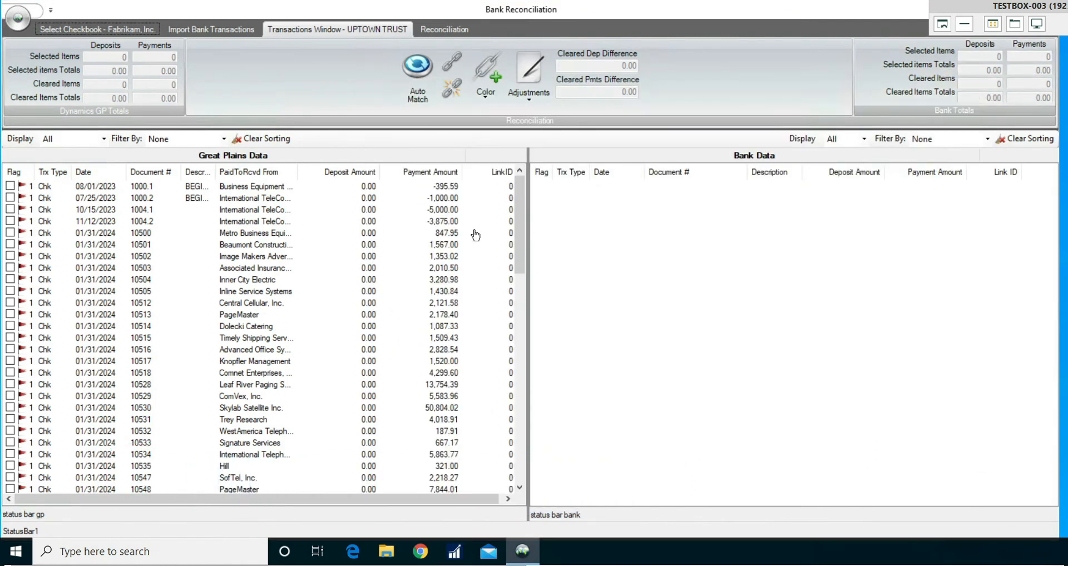
Step: Try to import Uptown_01312024.txt as bank transactions with the File Formatter
{"action": "left_click", "coordinate": [219, 33]}
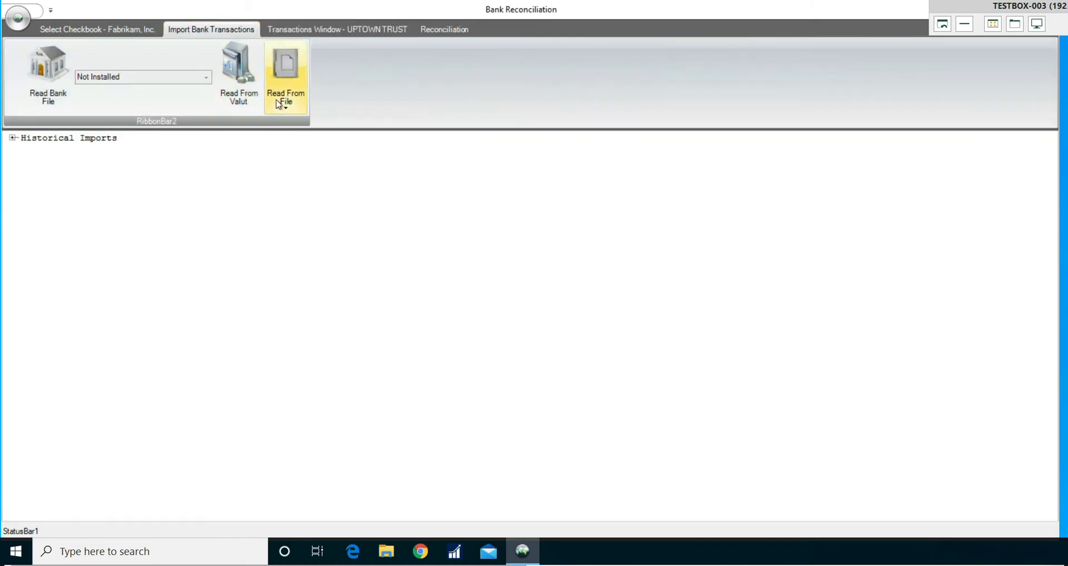
{"action": "left_click", "coordinate": [290, 109]}
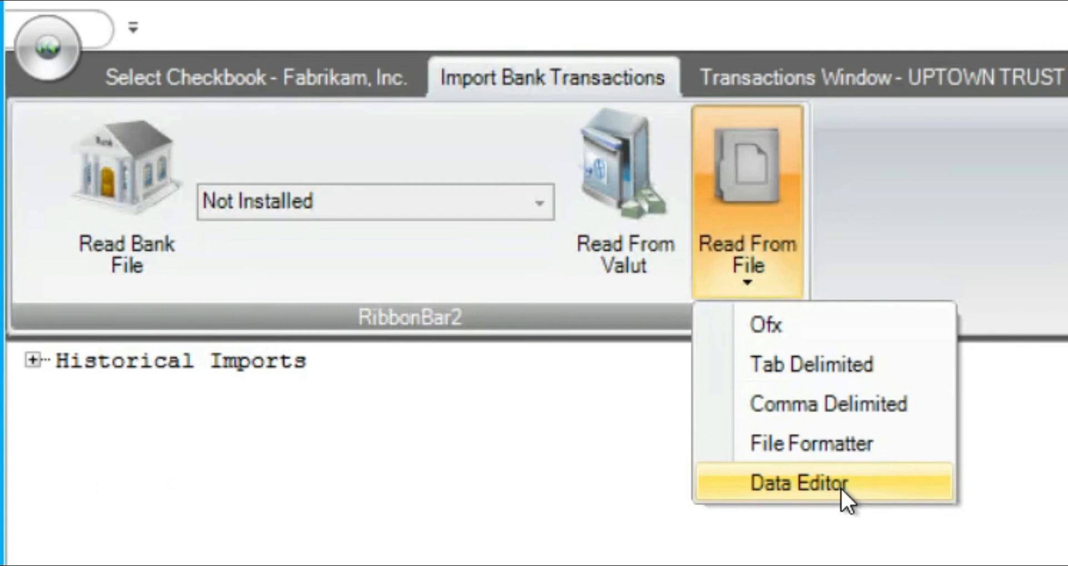
{"action": "left_click", "coordinate": [877, 445]}
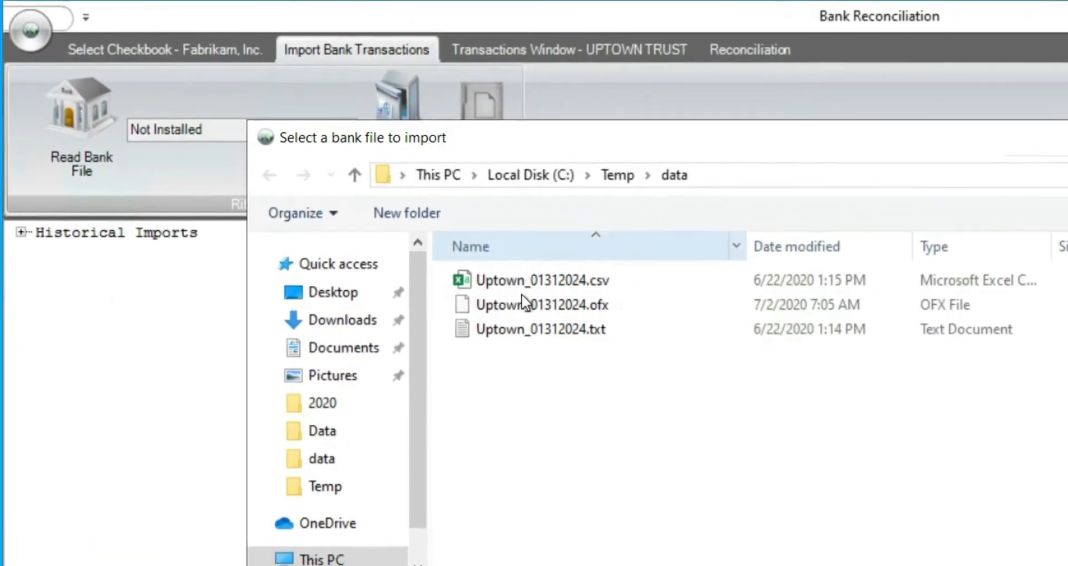
{"action": "left_click", "coordinate": [547, 289]}
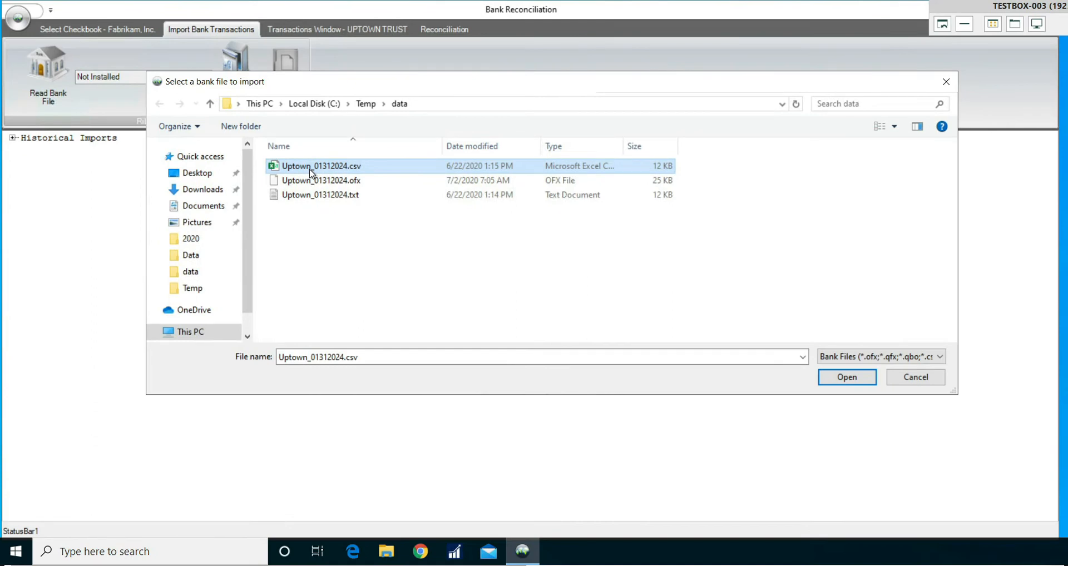
{"action": "double_click", "coordinate": [365, 196]}
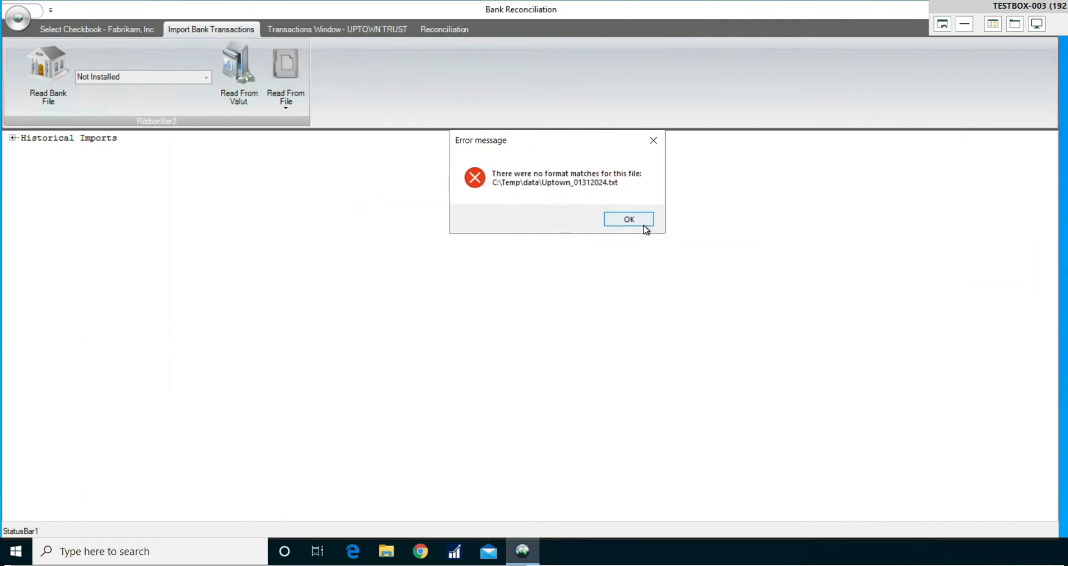
{"action": "left_click", "coordinate": [641, 222]}
Step: Import the bank transactions from Uptown_01312024.csv with the File Formatter
{"action": "left_click", "coordinate": [285, 84]}
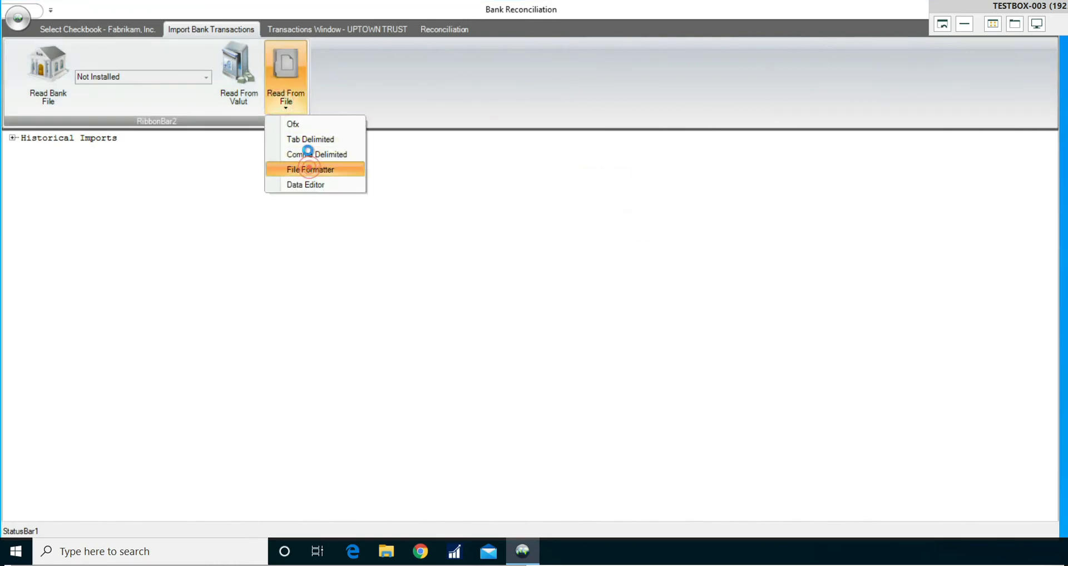
{"action": "left_click", "coordinate": [295, 155]}
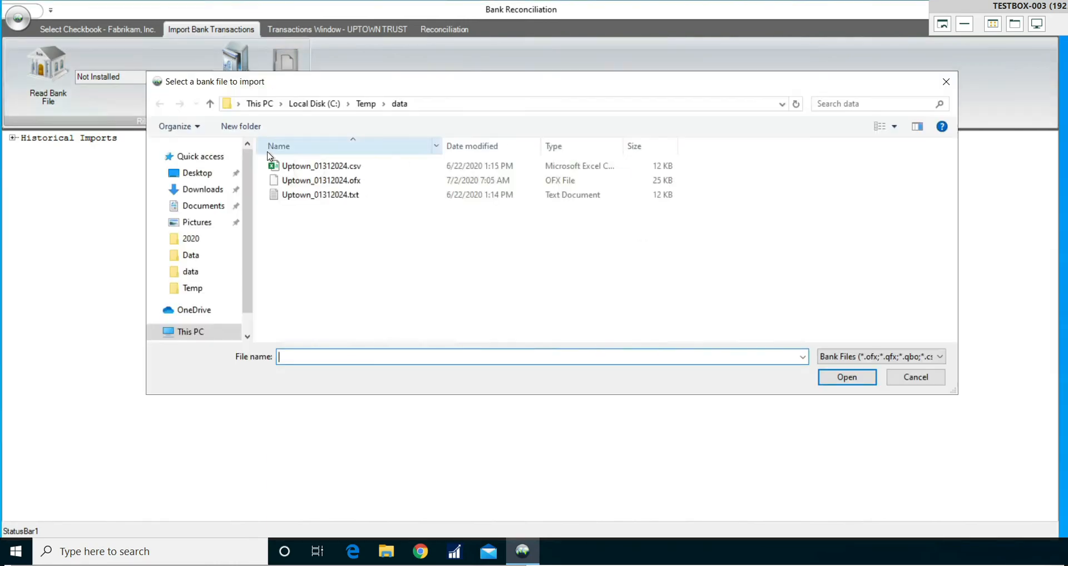
{"action": "double_click", "coordinate": [319, 168]}
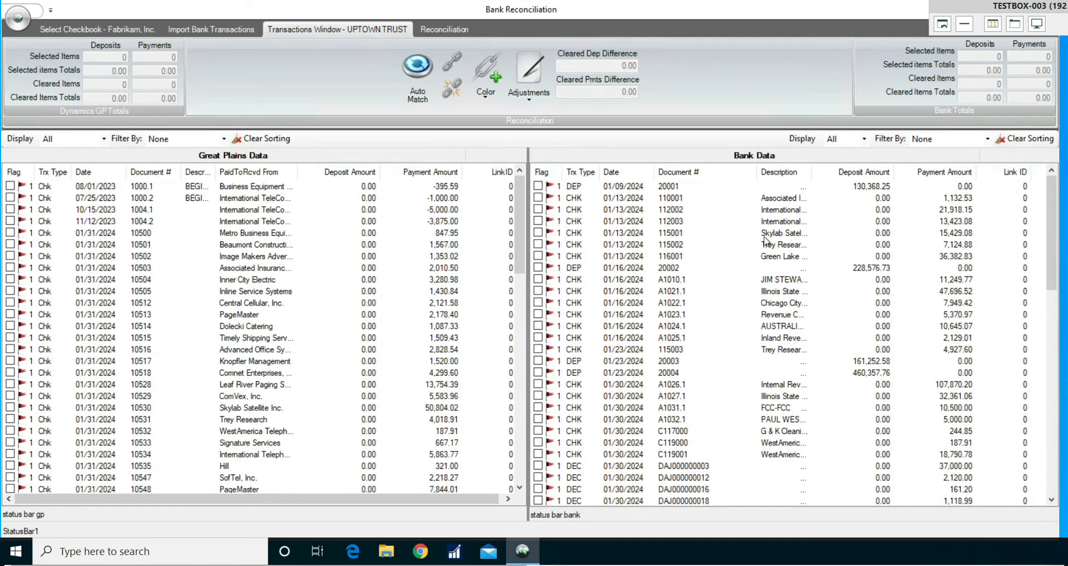
Step: Examine the imported check, deposit, DEC and INC transactions in the Bank Data list
{"action": "left_click", "coordinate": [856, 197]}
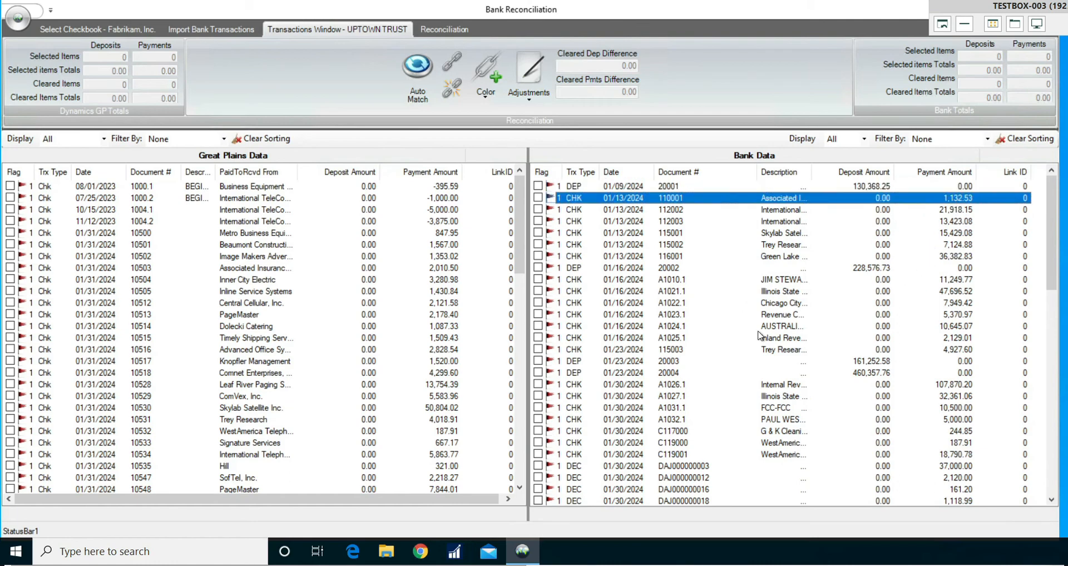
{"action": "scroll", "coordinate": [818, 367], "scroll_direction": "down", "scroll_amount": 7}
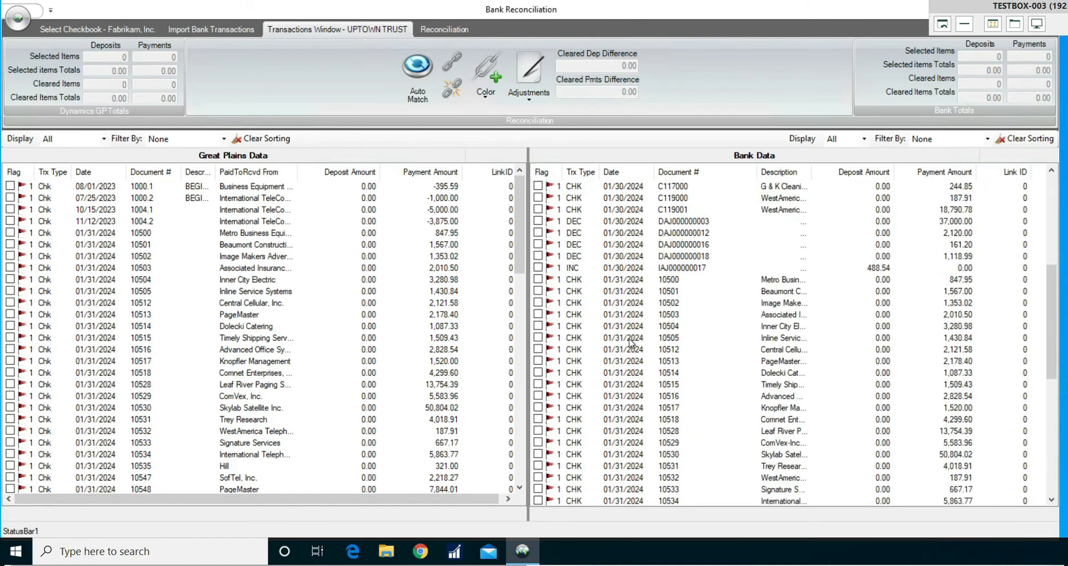
{"action": "left_click", "coordinate": [581, 268]}
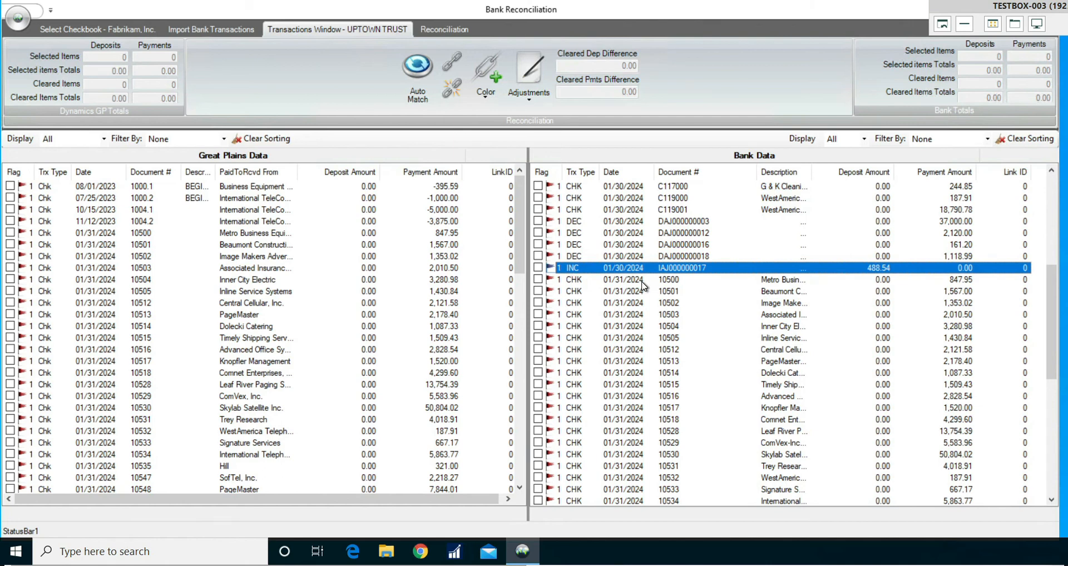
Step: Import Uptown_01312024.csv again with the File Formatter, deleting the existing unprocessed data for UPTOWN TRUST, and review the Bank Data list
{"action": "left_click", "coordinate": [234, 32]}
{"action": "left_click", "coordinate": [285, 99]}
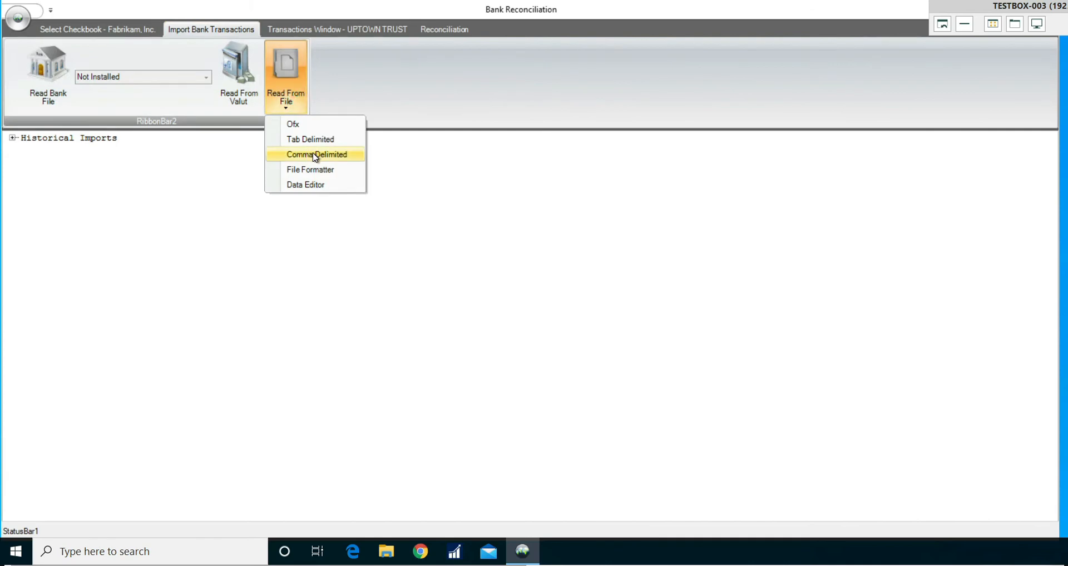
{"action": "left_click", "coordinate": [336, 170]}
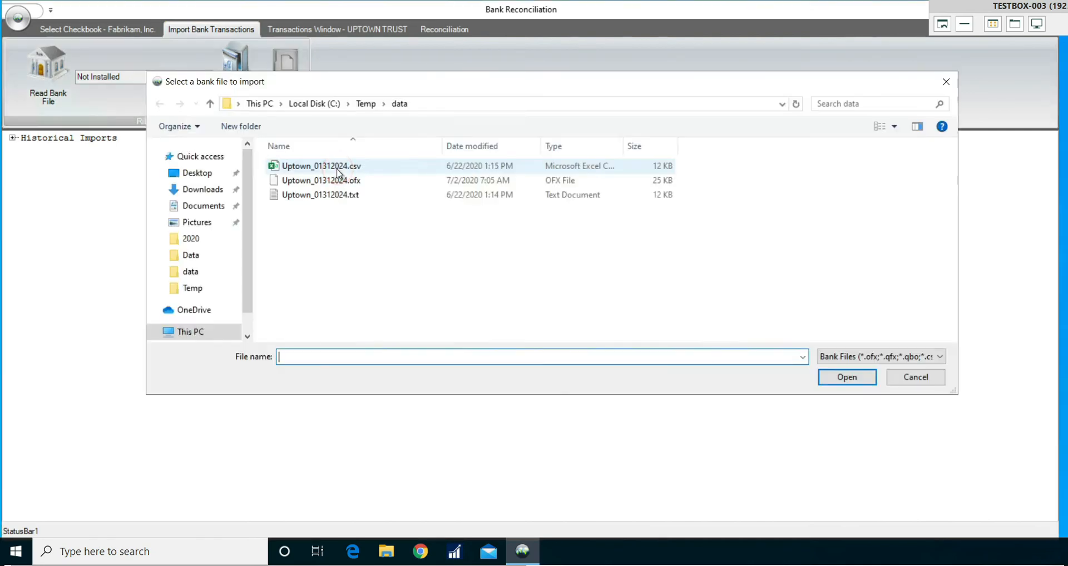
{"action": "double_click", "coordinate": [400, 167]}
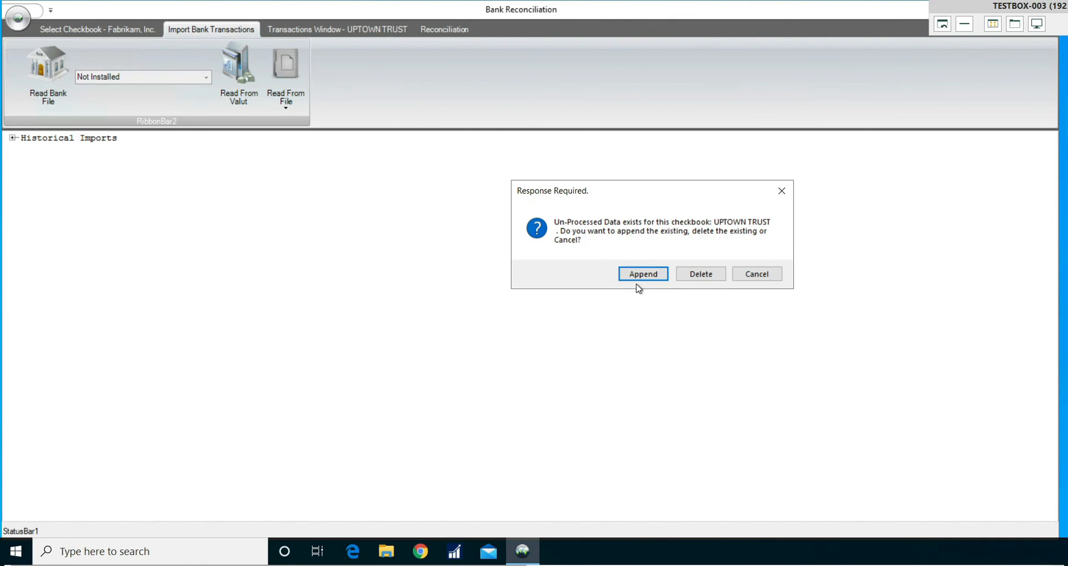
{"action": "left_click", "coordinate": [693, 275]}
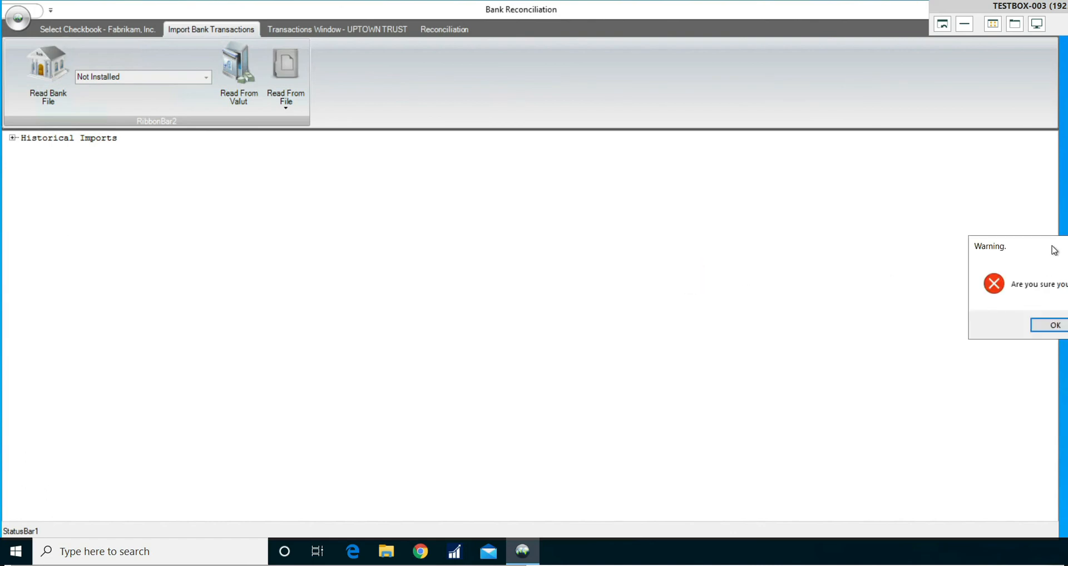
{"action": "left_click", "coordinate": [743, 316]}
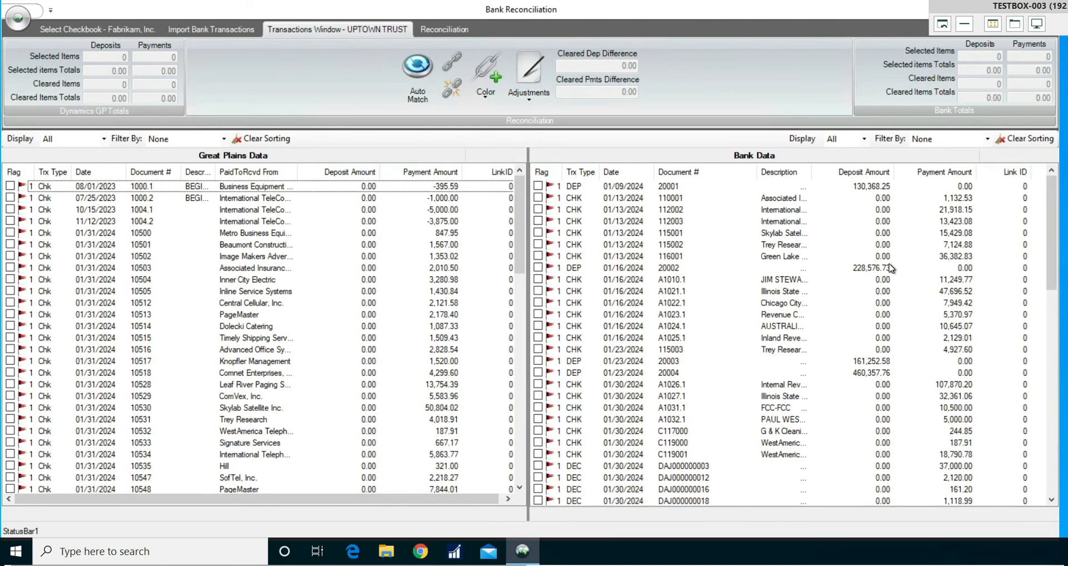
{"action": "scroll", "coordinate": [889, 269], "scroll_direction": "down", "scroll_amount": 8}
{"action": "scroll", "coordinate": [885, 268], "scroll_direction": "up", "scroll_amount": 8}
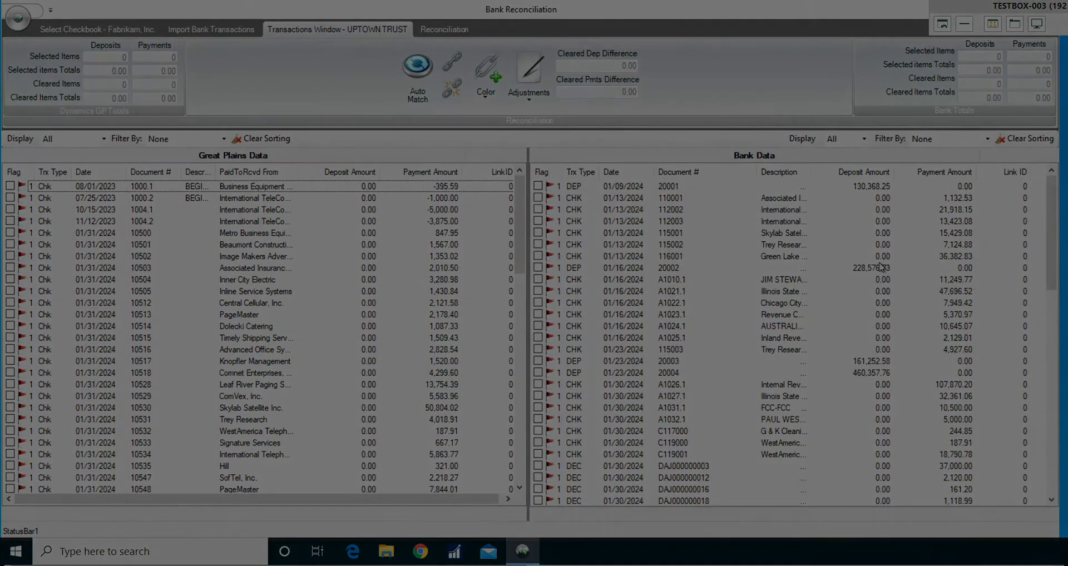